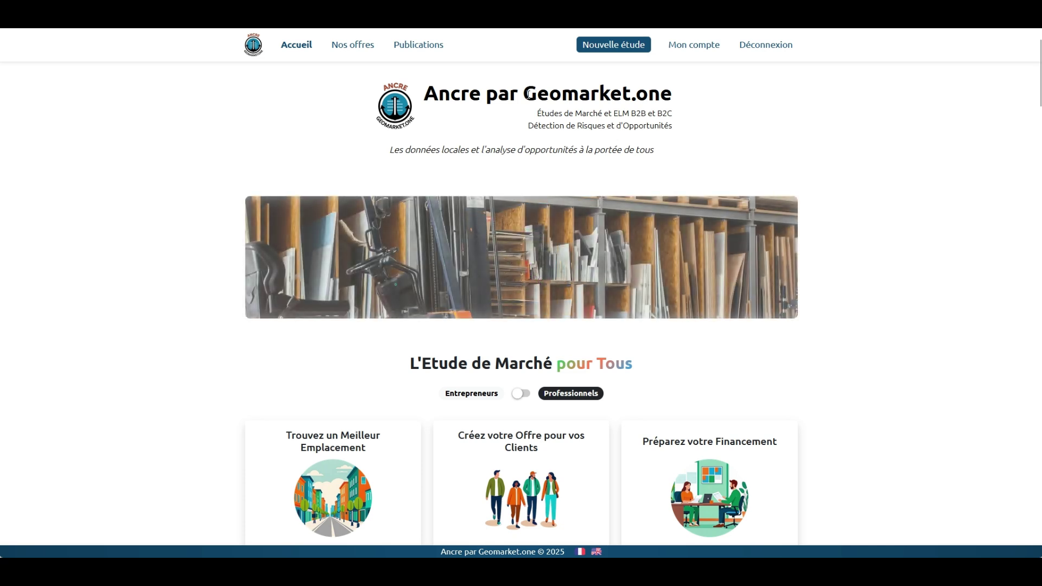
drag(527, 94, 682, 100)
click(682, 100)
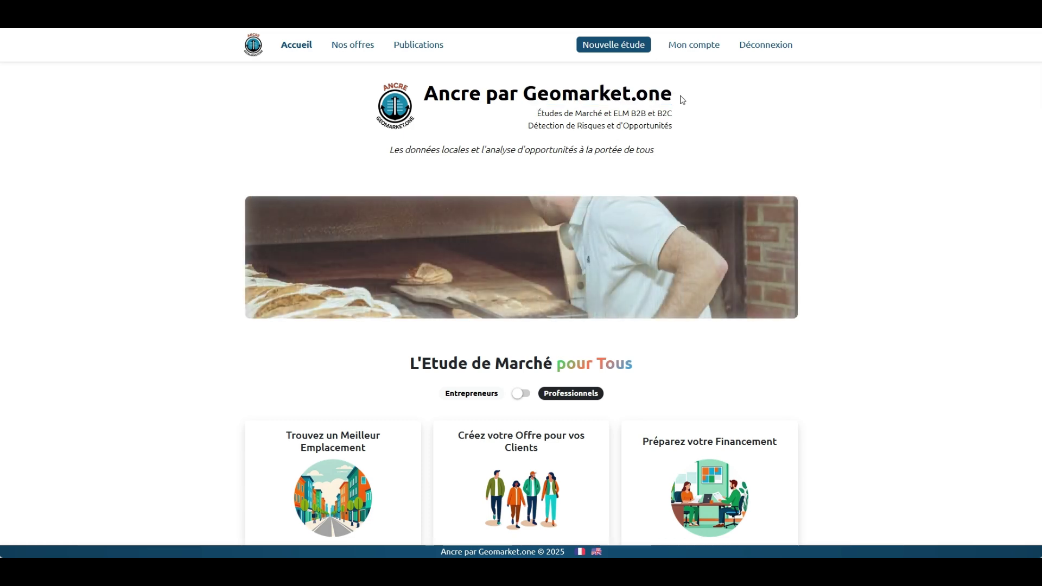
Create a new study from the account page, name it "Mon étude" and continue to the project identity section.
click(685, 47)
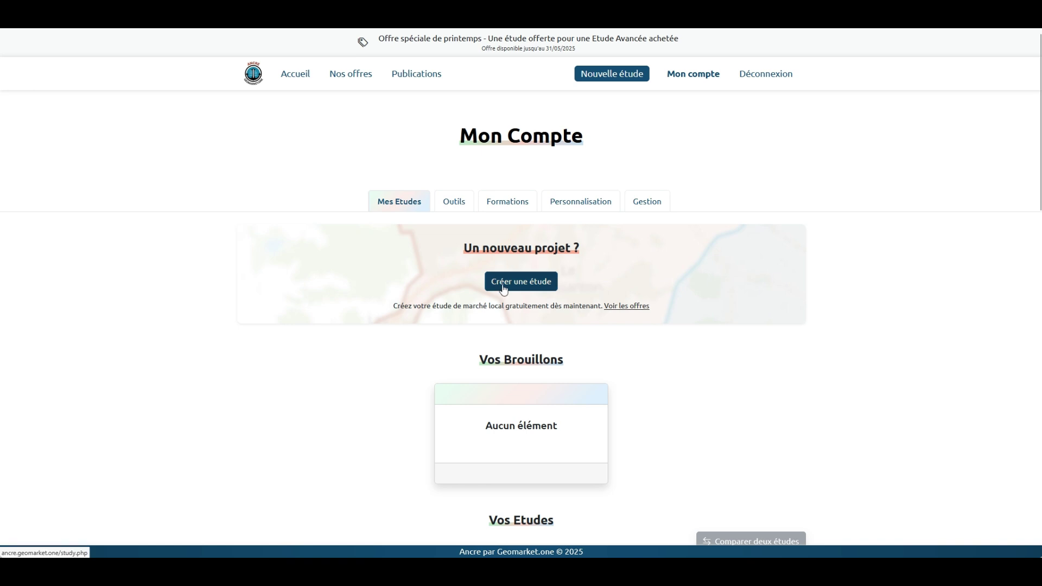
click(531, 286)
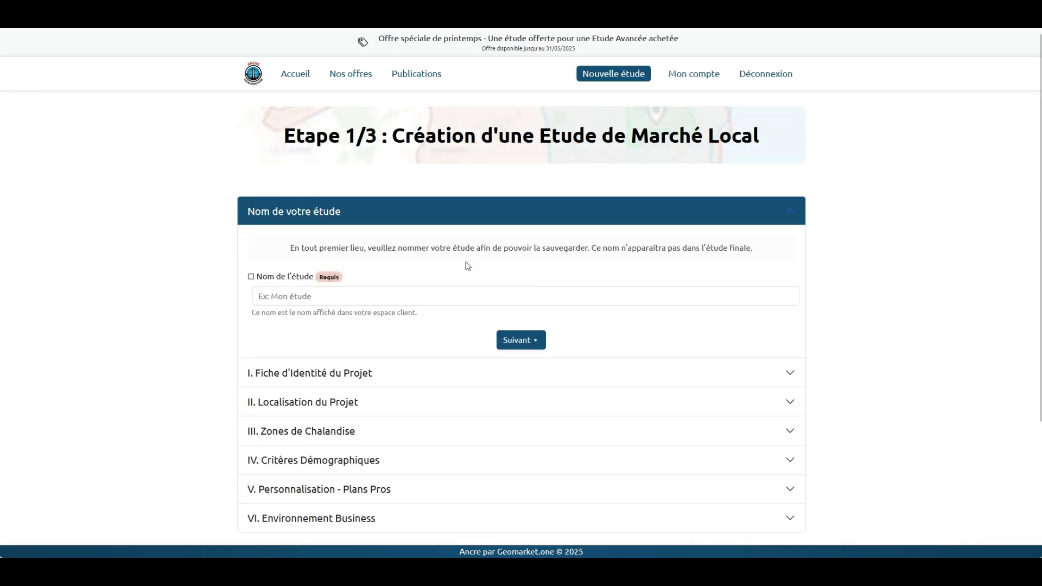
scroll(344, 245, down, 2)
click(293, 193)
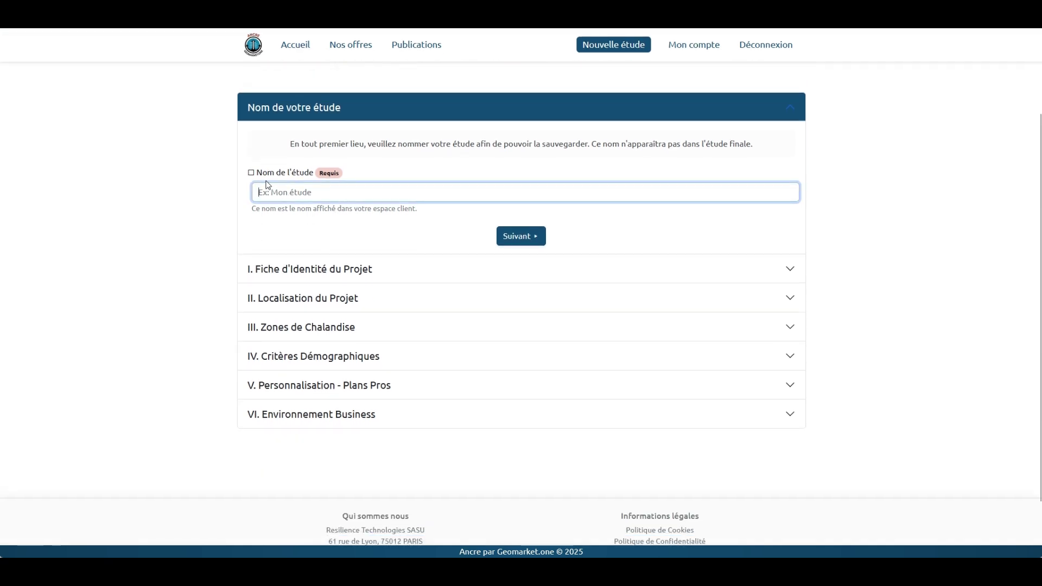
text(Mon étude)
click(518, 236)
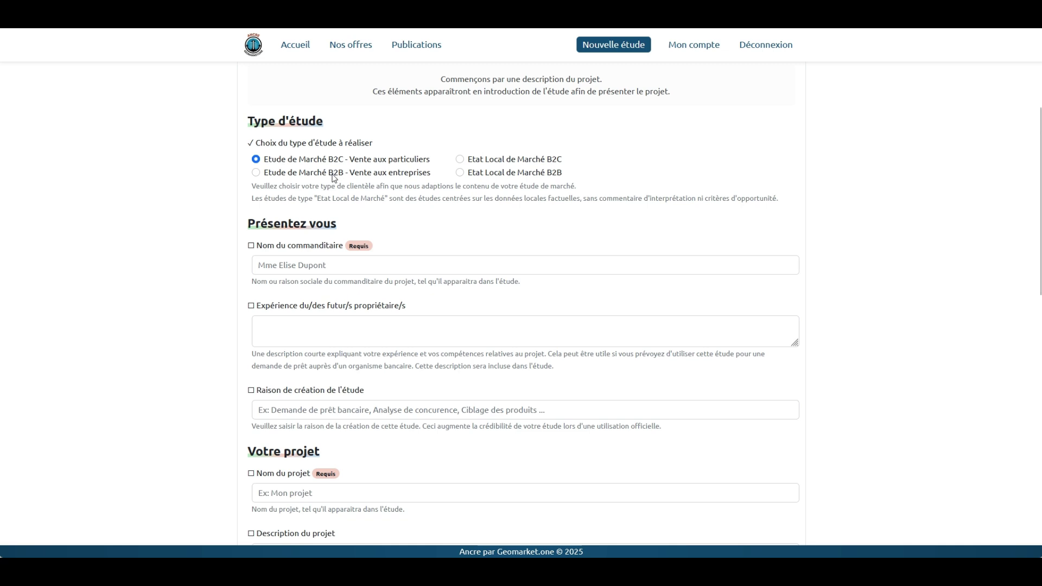
Enter "Nom exemple" as the study's commissioning party (Nom du commanditaire).
click(312, 264)
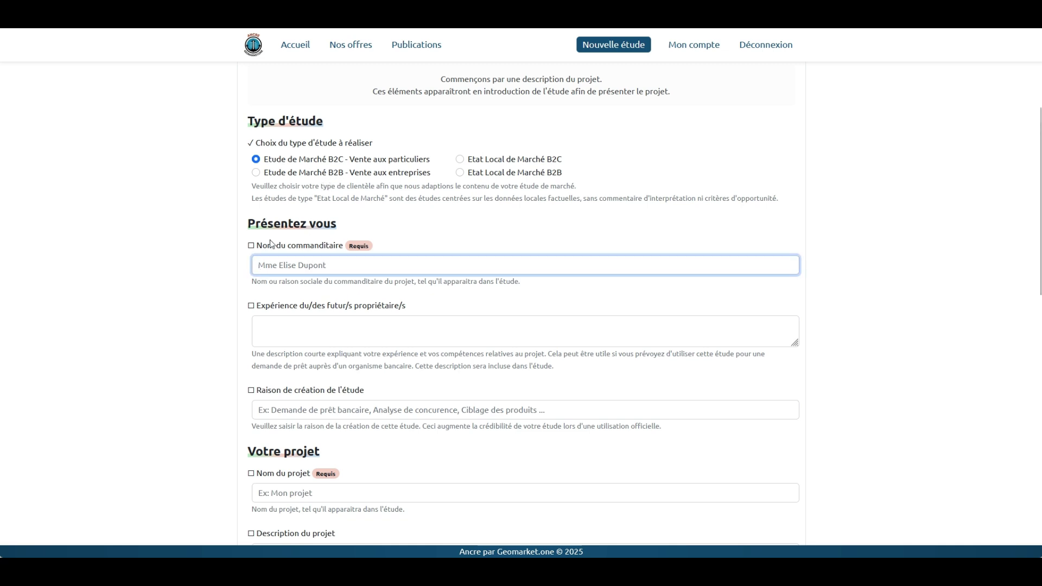
click(242, 223)
scroll(243, 223, down, 1)
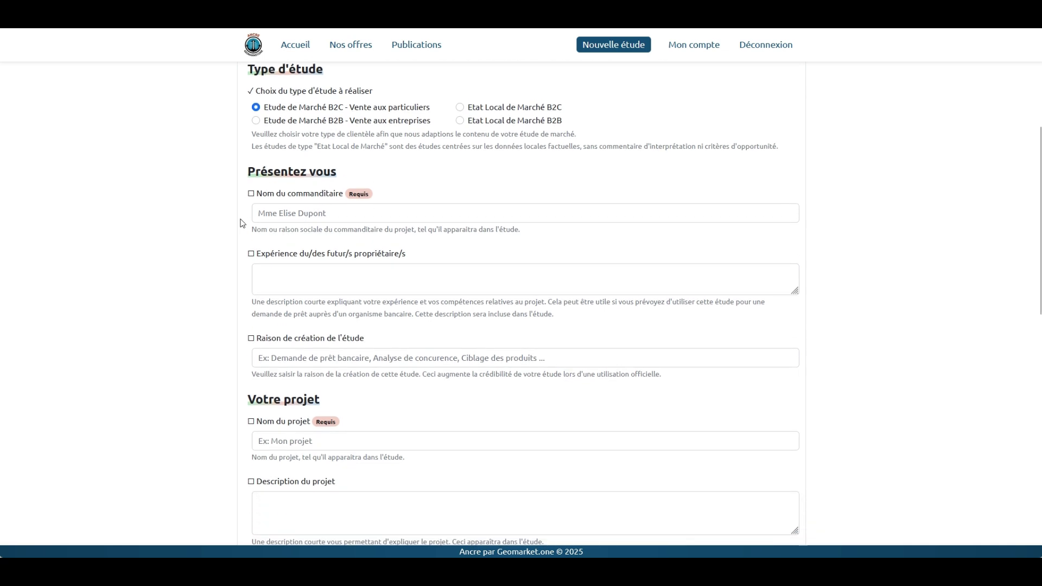
scroll(242, 223, down, 1)
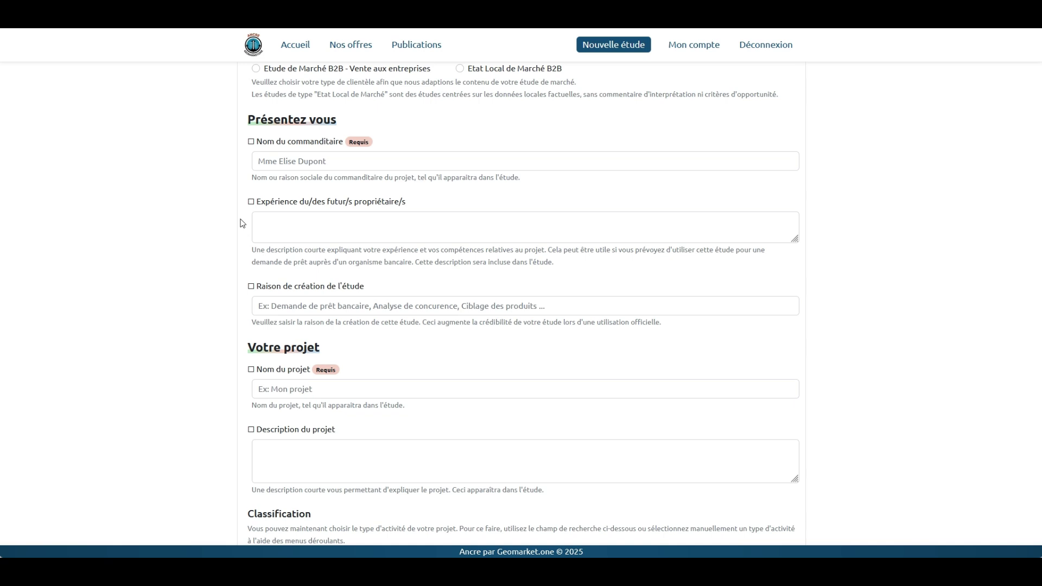
click(270, 158)
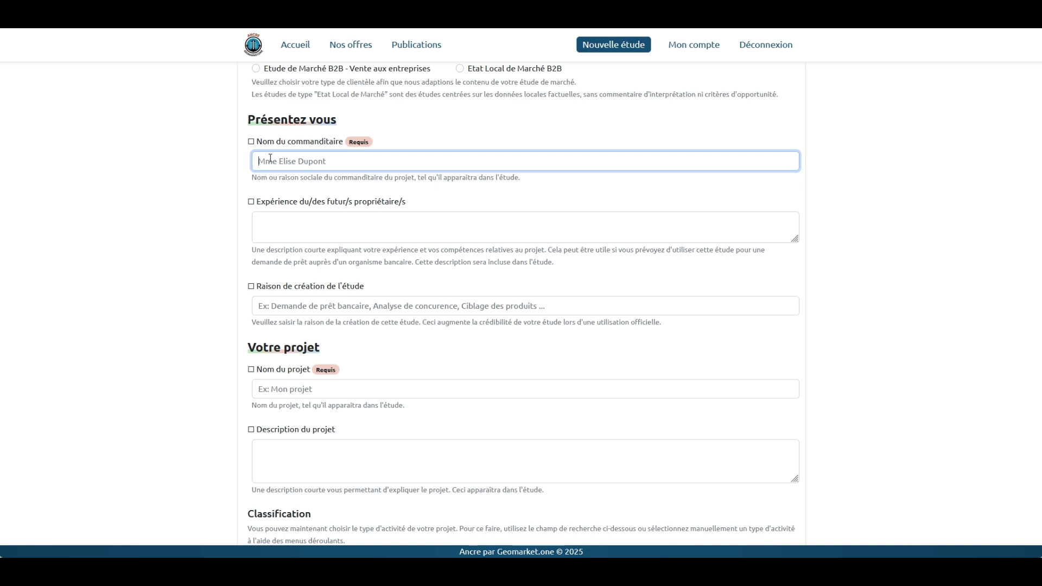
text(Nom exemple)
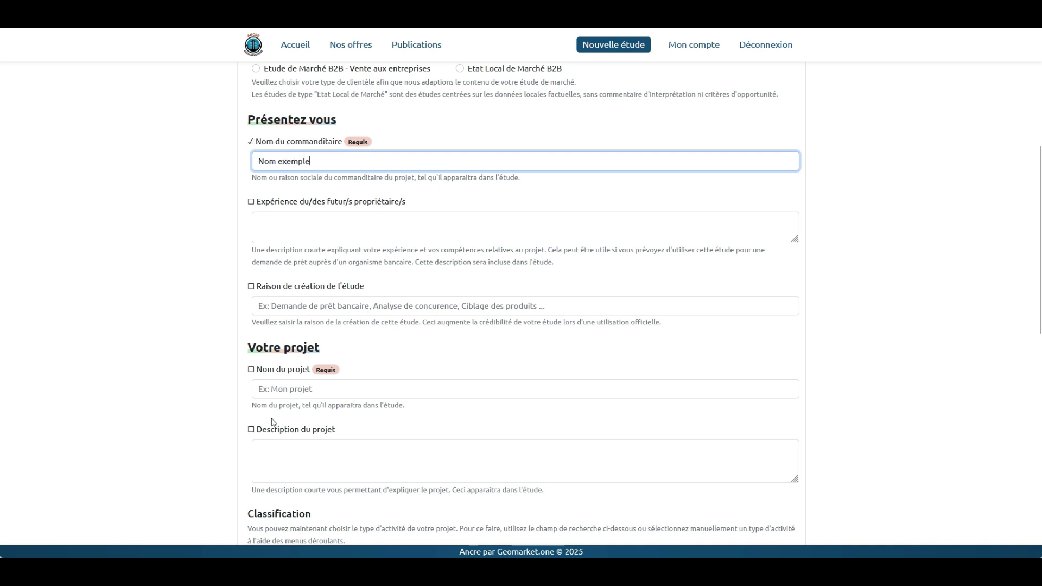
Enter "Projet de démonstration" as the project name.
click(280, 387)
scroll(238, 326, down, 1)
scroll(237, 325, down, 2)
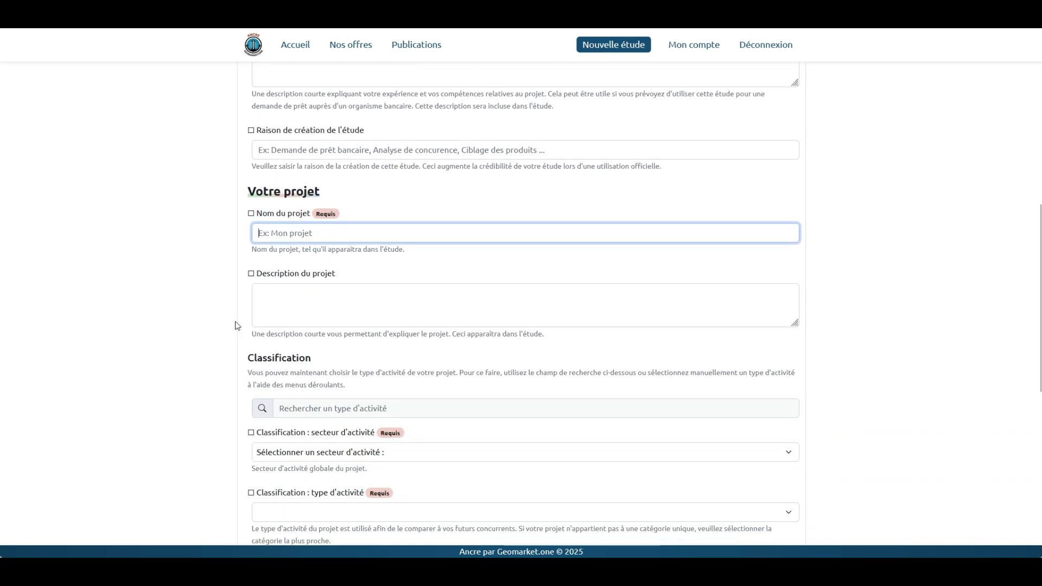
text(Projet )
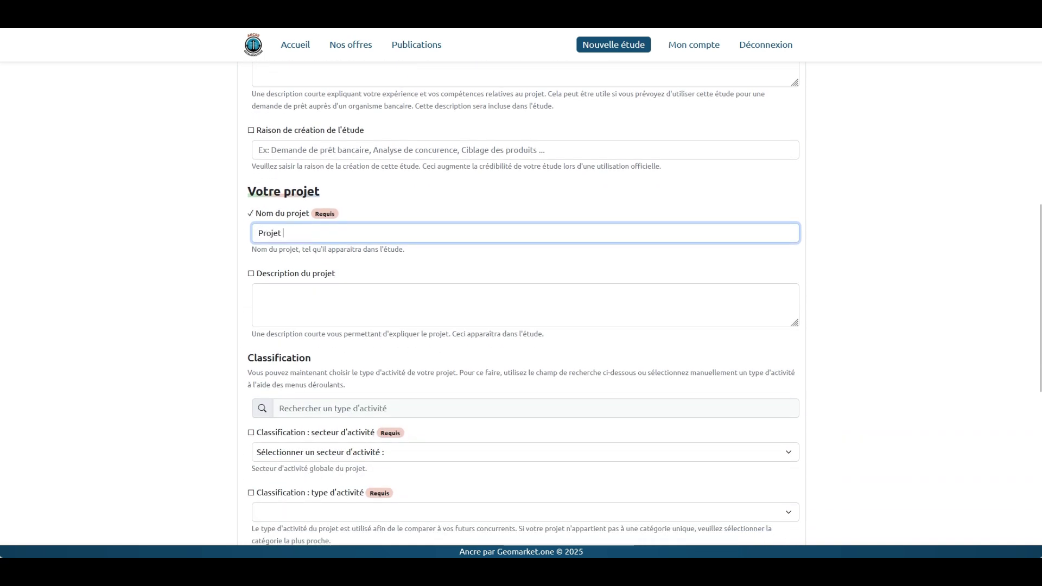
text(de démonstration)
click(250, 260)
Search the activity types for "coi", classify the project as Coiffeur (Code APE 96.02A) and continue to the project location.
scroll(251, 261, down, 2)
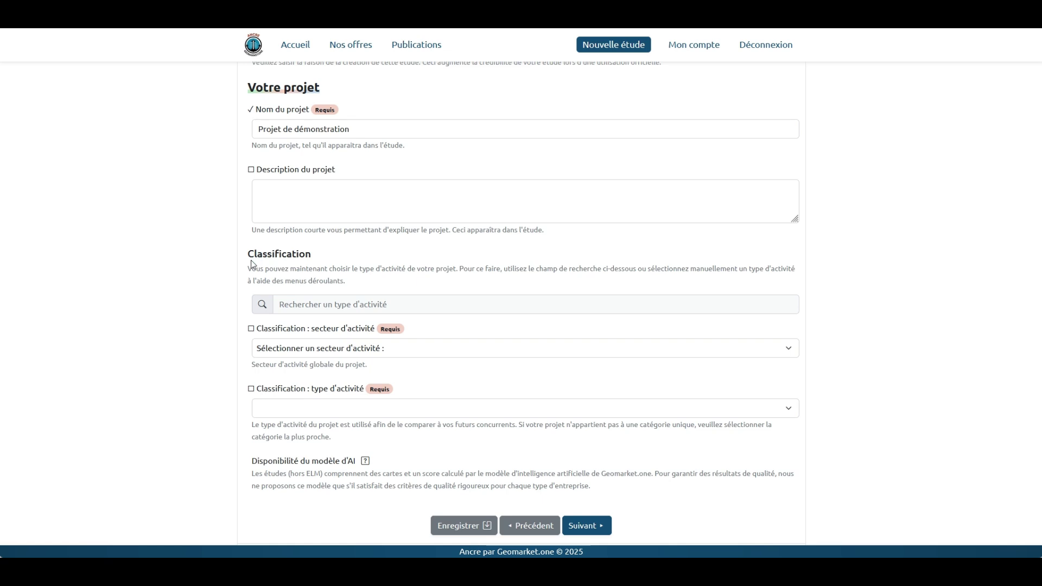
click(328, 304)
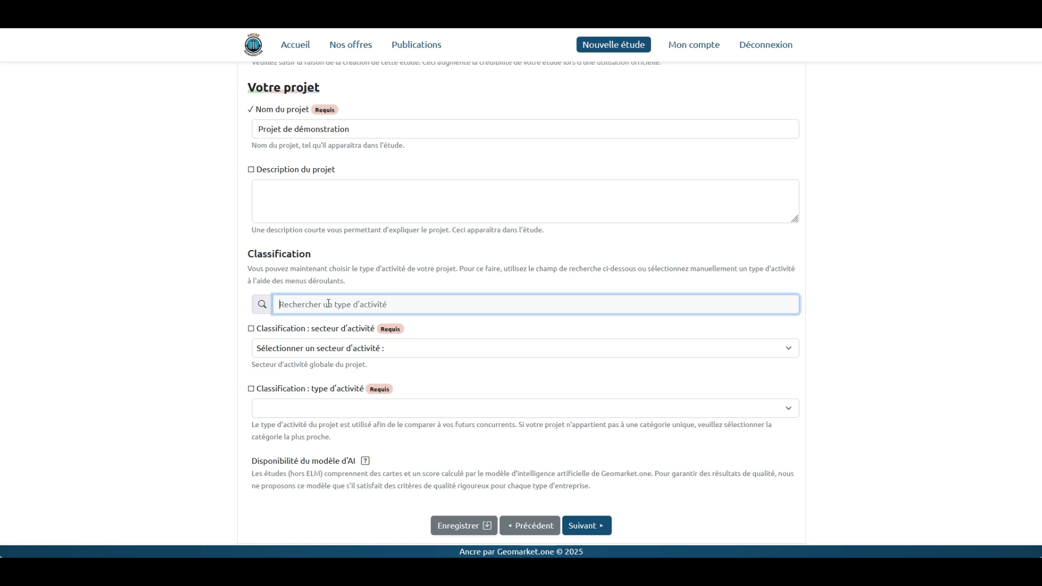
text(coi)
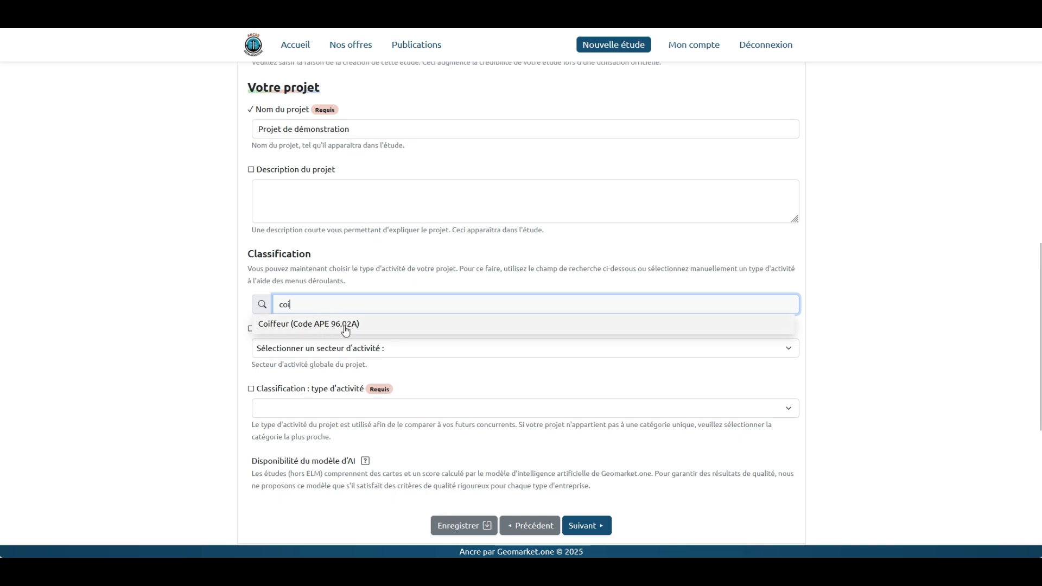
click(355, 325)
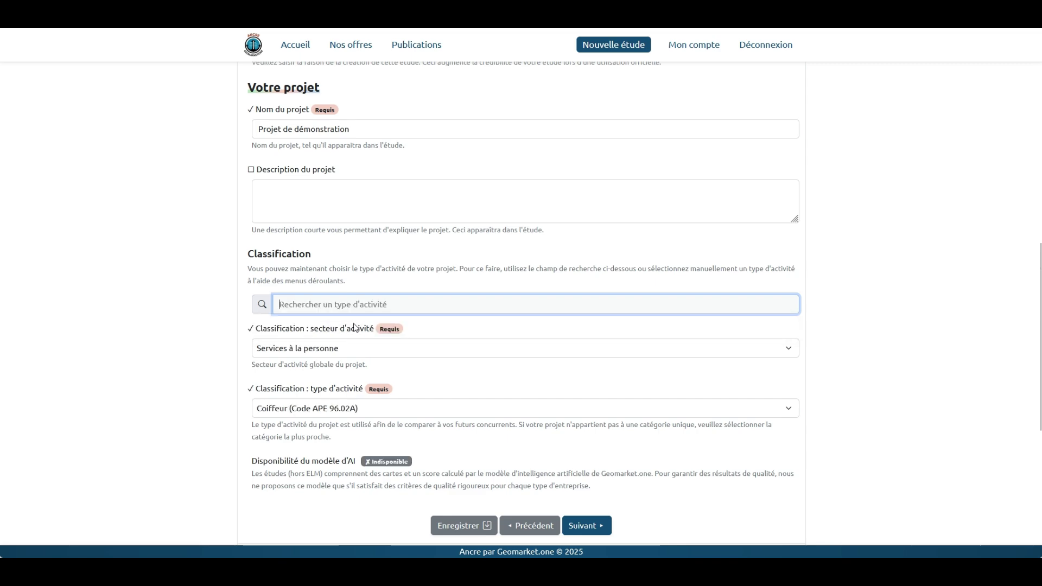
click(586, 526)
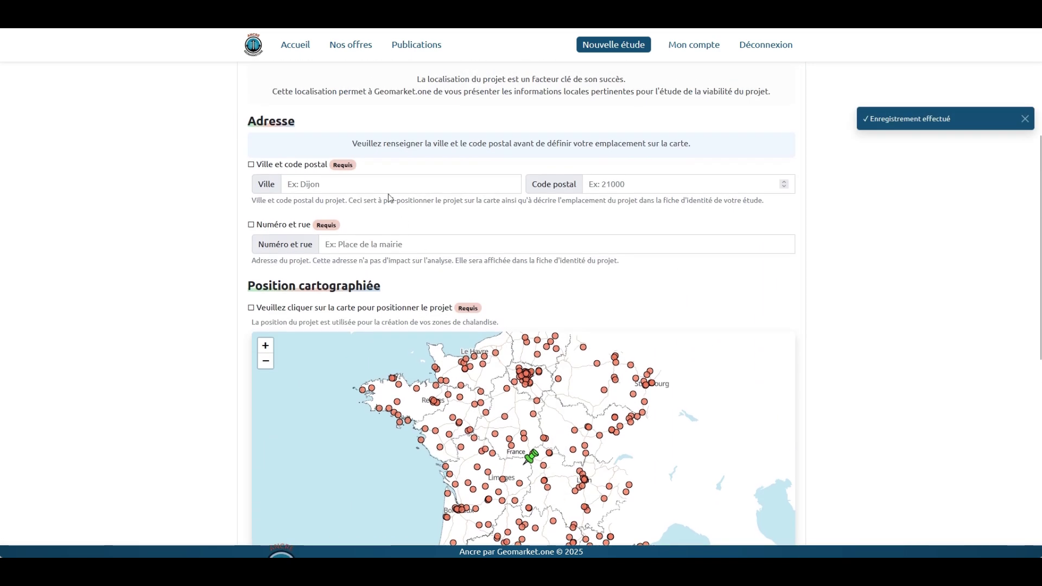
Set the project's city and postal code to the suggested entry Dijon (21000).
click(385, 184)
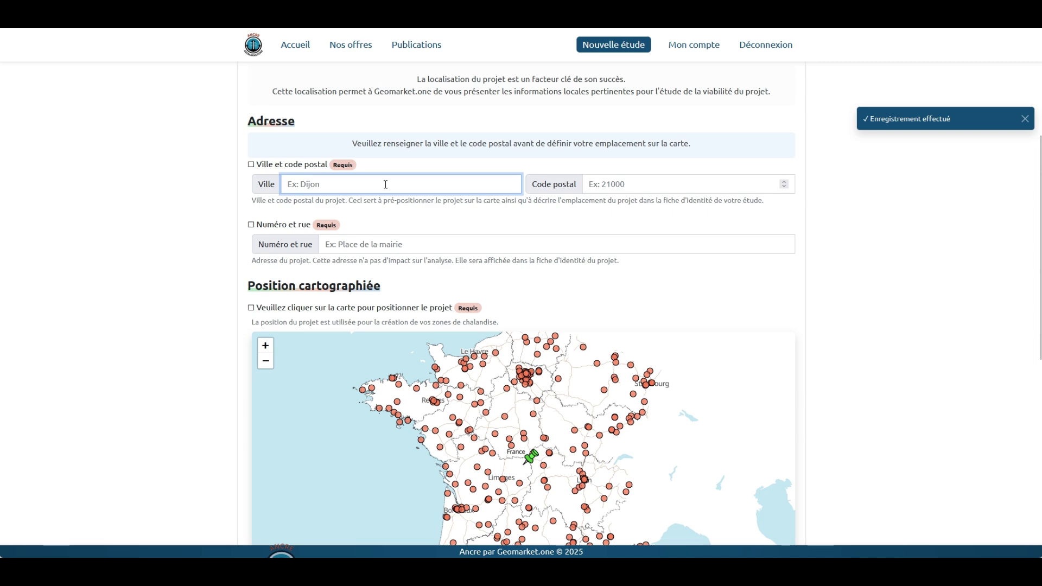
text(dijon)
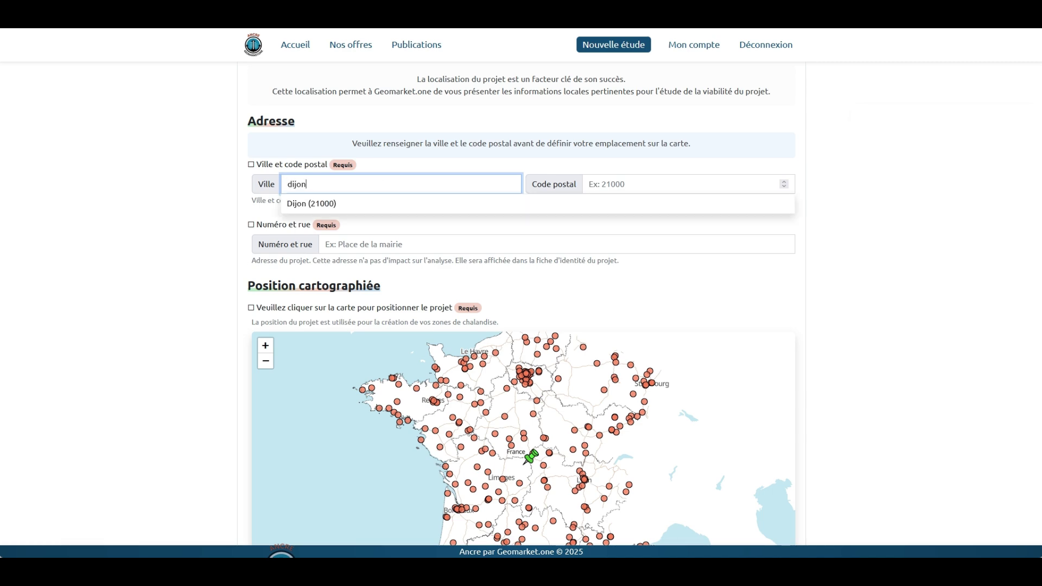
click(376, 206)
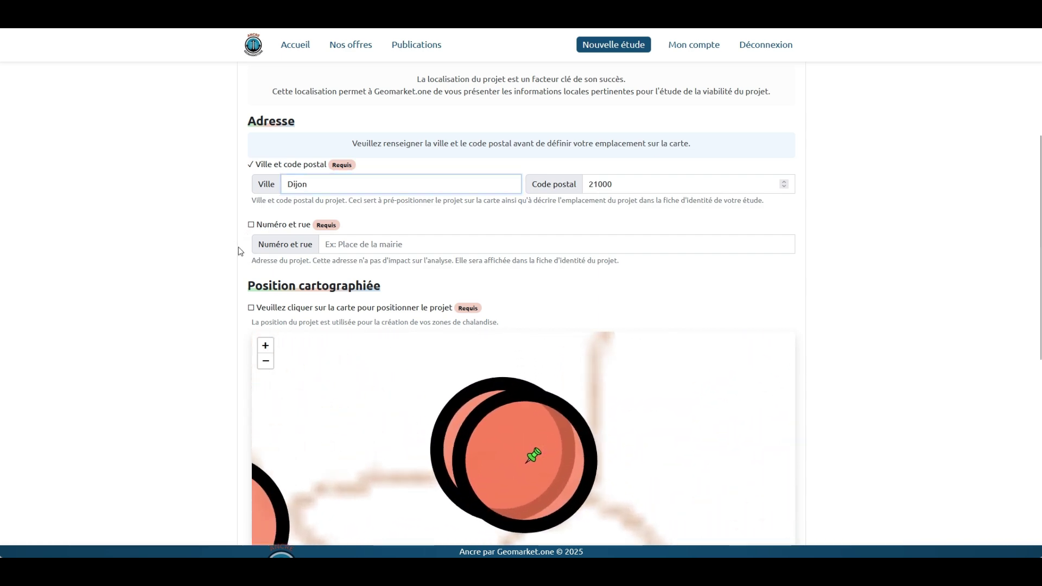
Position the project on the map along Av. Maréchal Foch, between Cour de la Gare and Rue Millotet, and try to continue.
scroll(239, 244, down, 1)
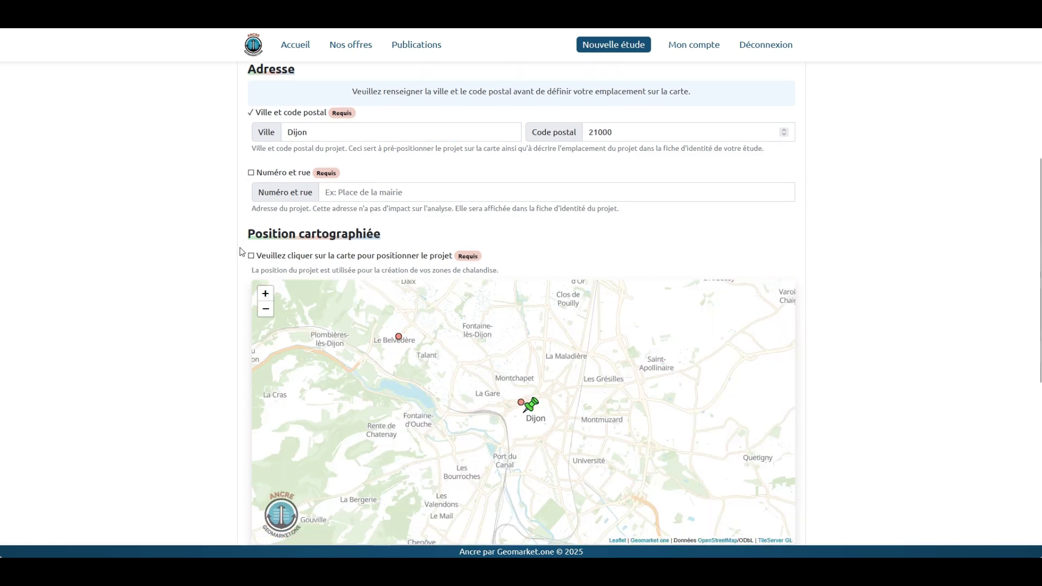
scroll(242, 251, down, 1)
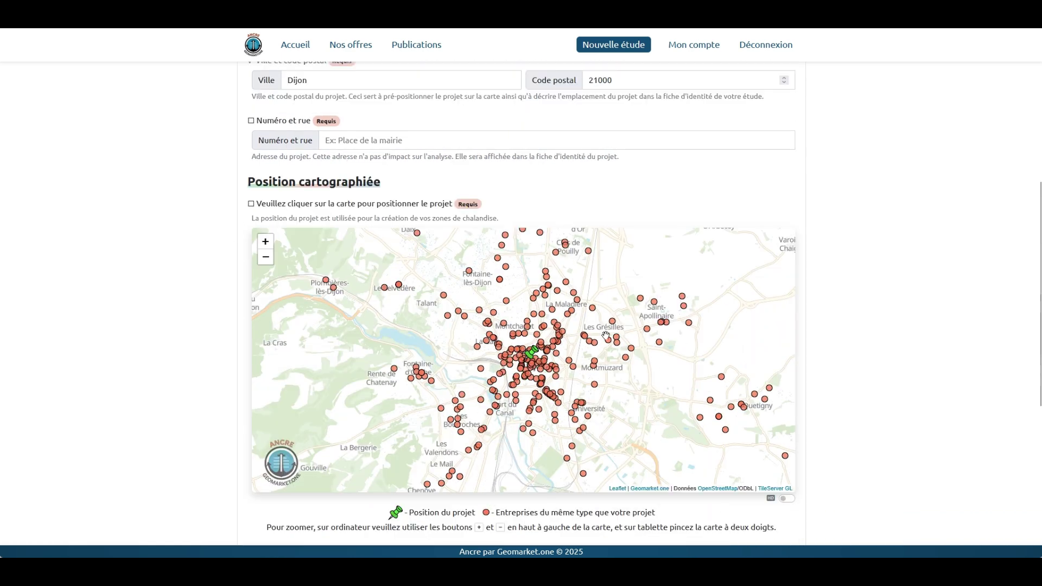
click(266, 242)
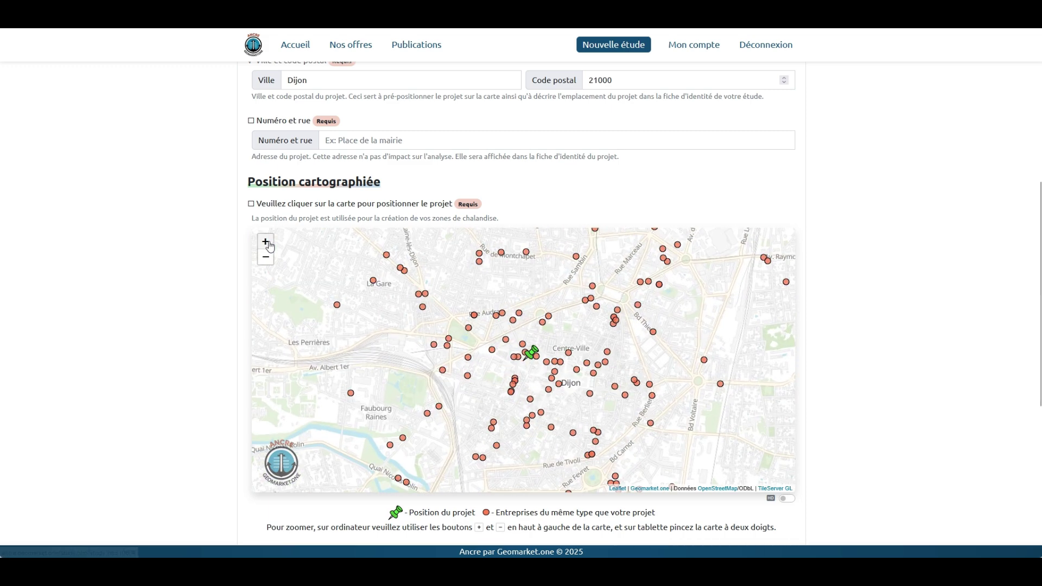
click(269, 246)
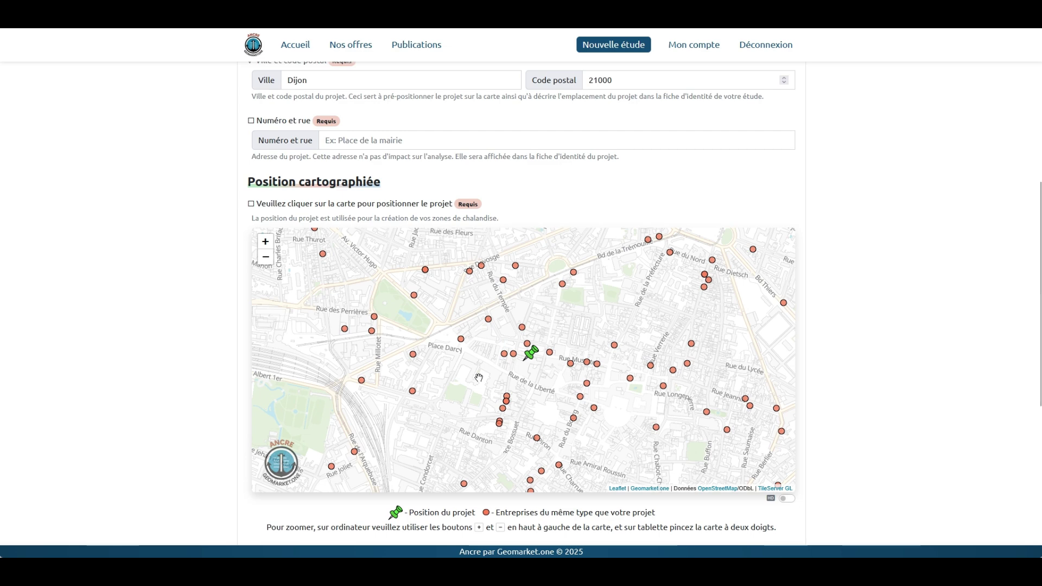
drag(478, 376, 636, 376)
click(265, 242)
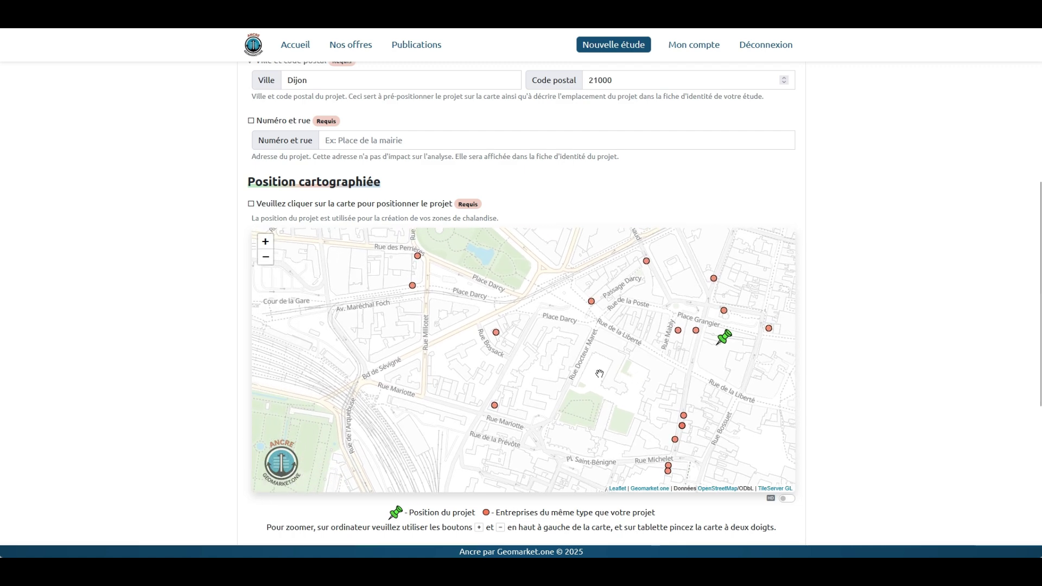
drag(415, 351, 490, 376)
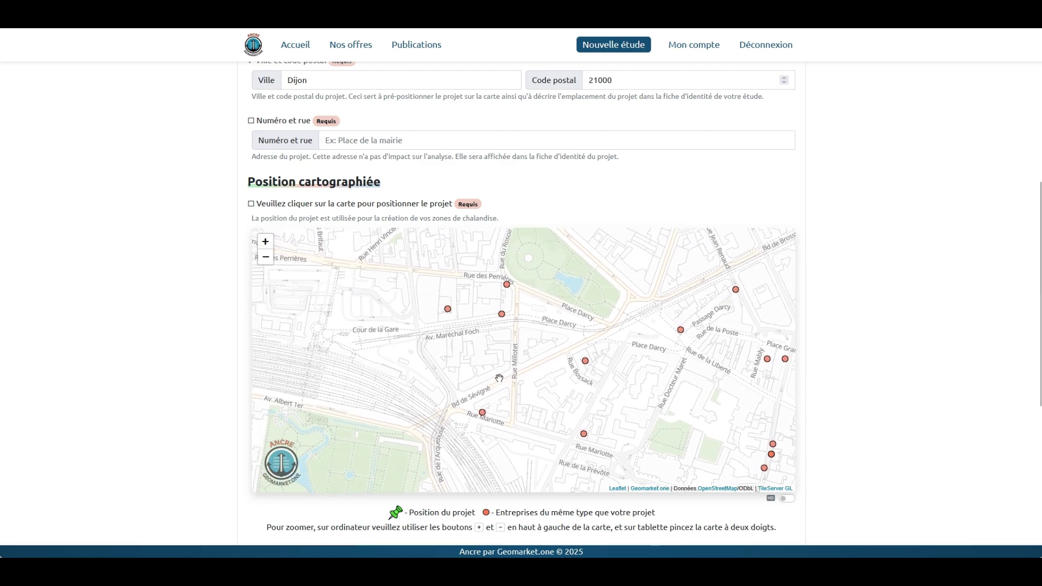
click(457, 333)
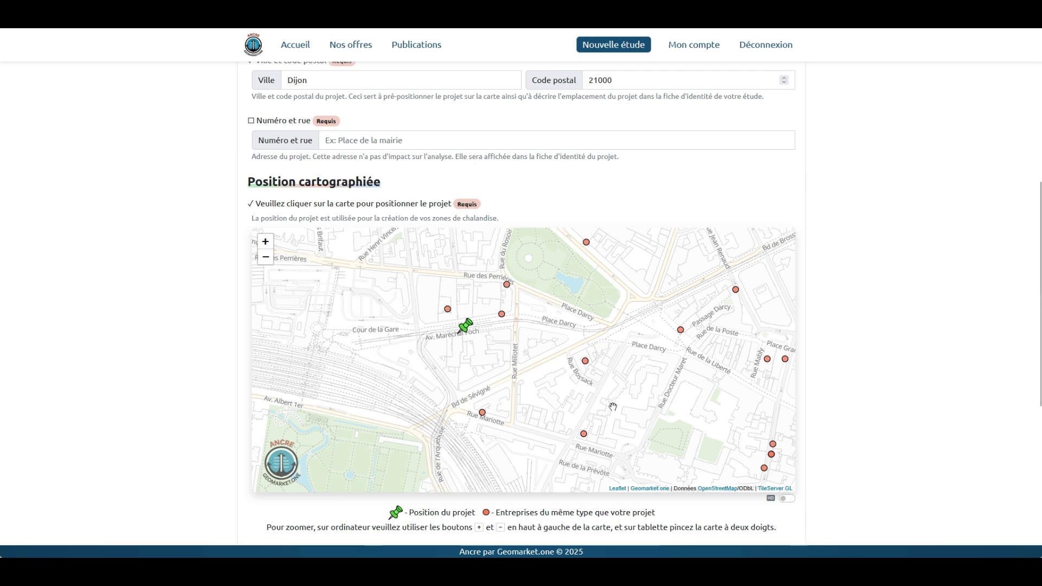
scroll(868, 339, down, 3)
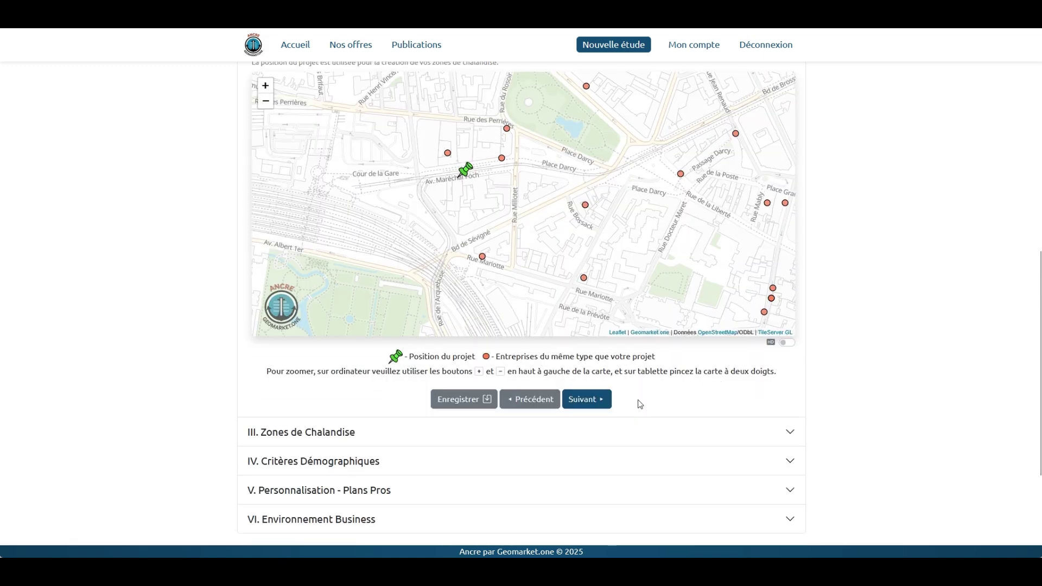
click(601, 401)
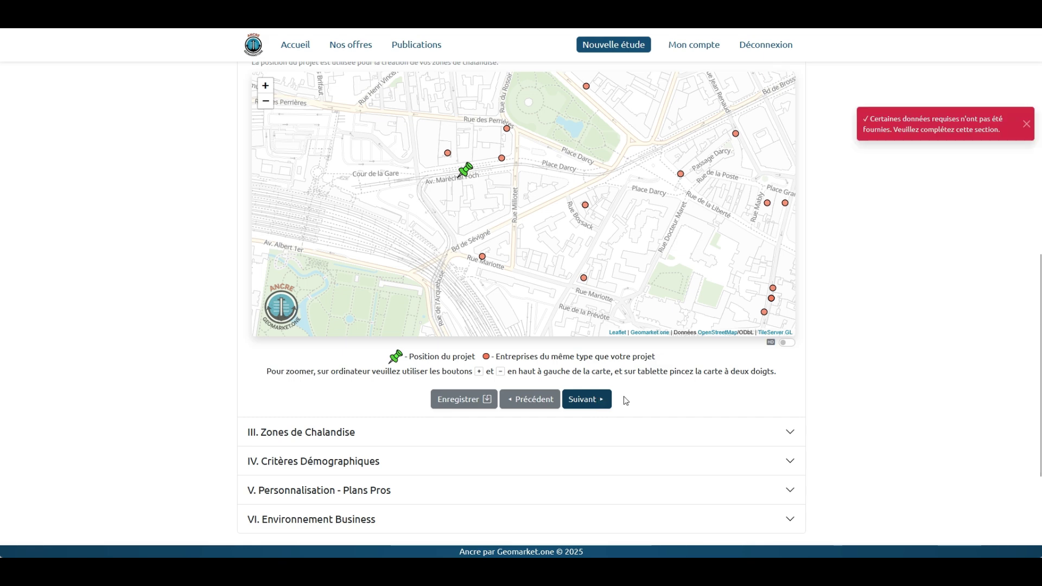
Fill in the project's required street address to match the pinned avenue and continue to the Zones de Chalandise section.
scroll(819, 367, up, 4)
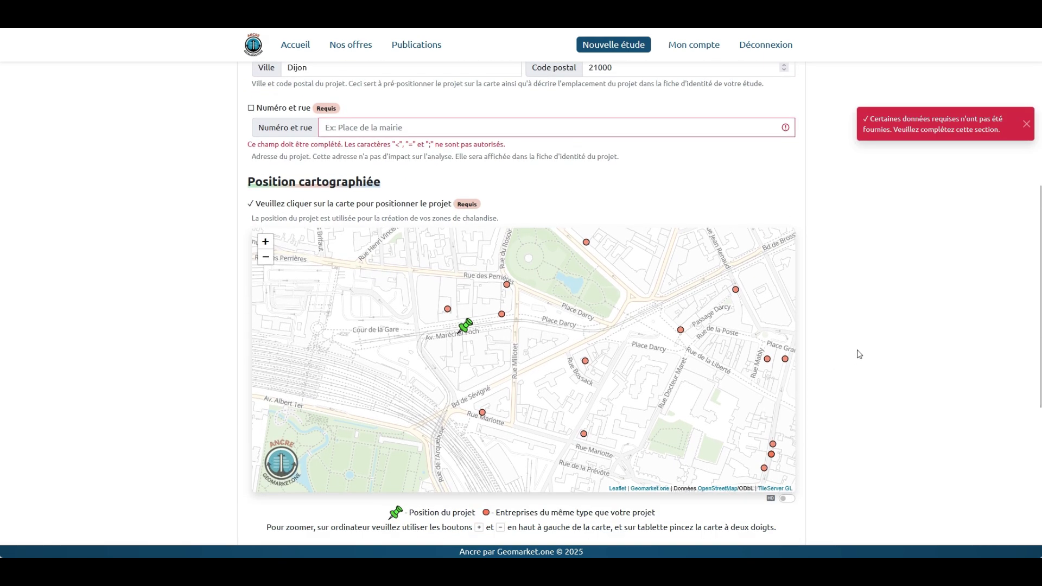
click(378, 176)
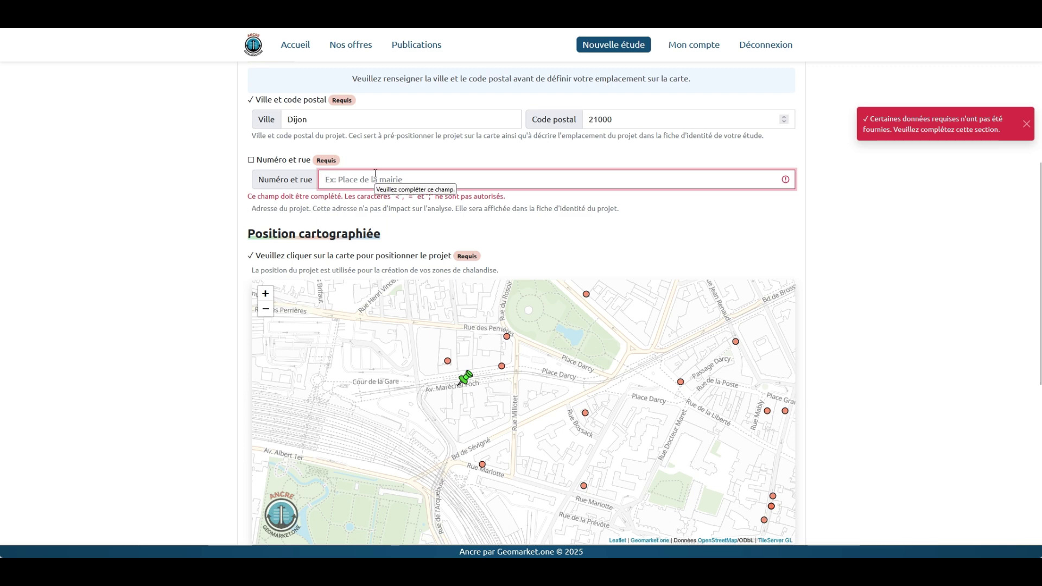
text(Av du )
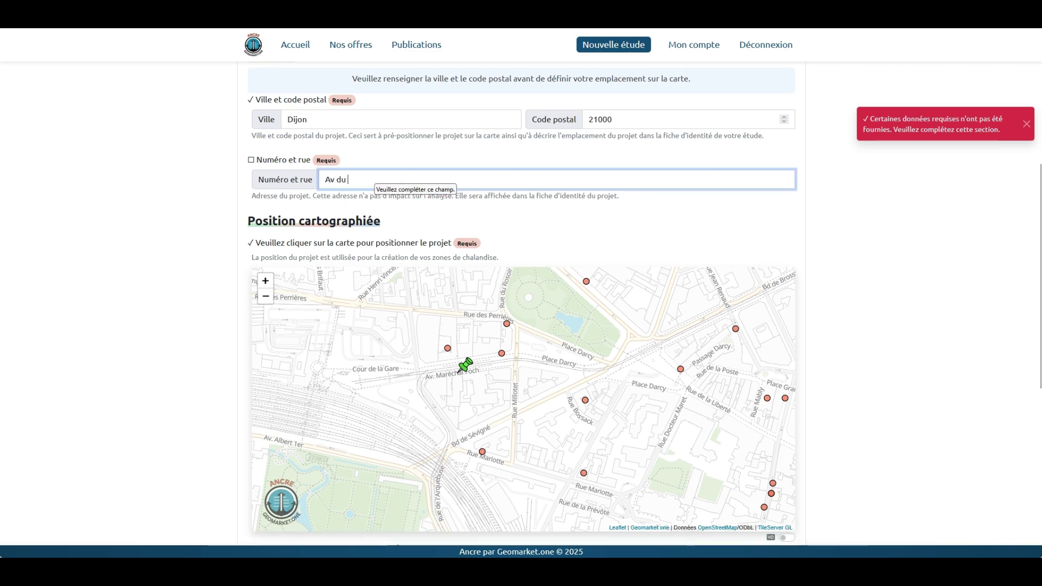
text(Maréchal)
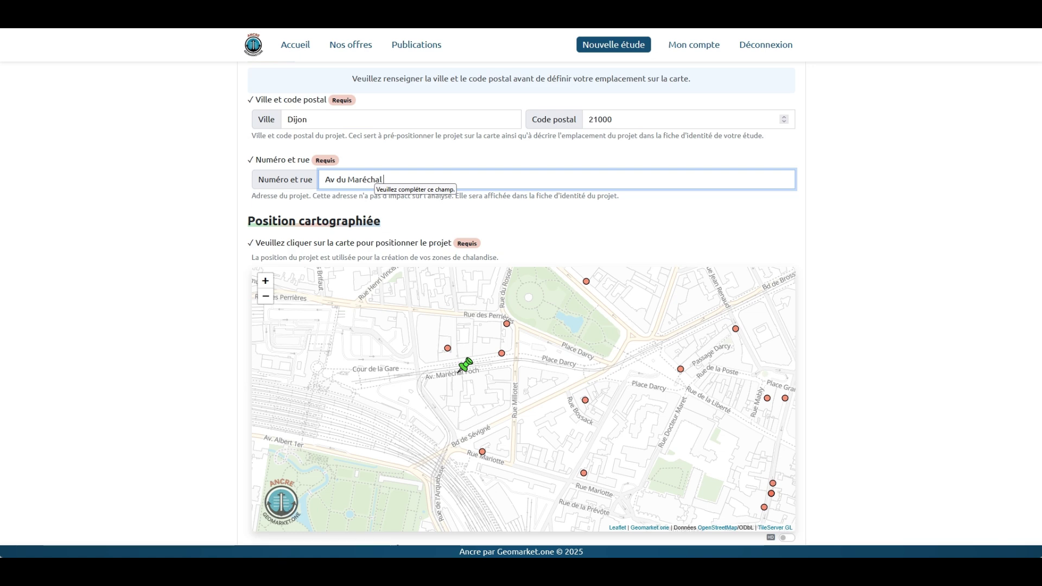
text( Foch)
double_click(342, 179)
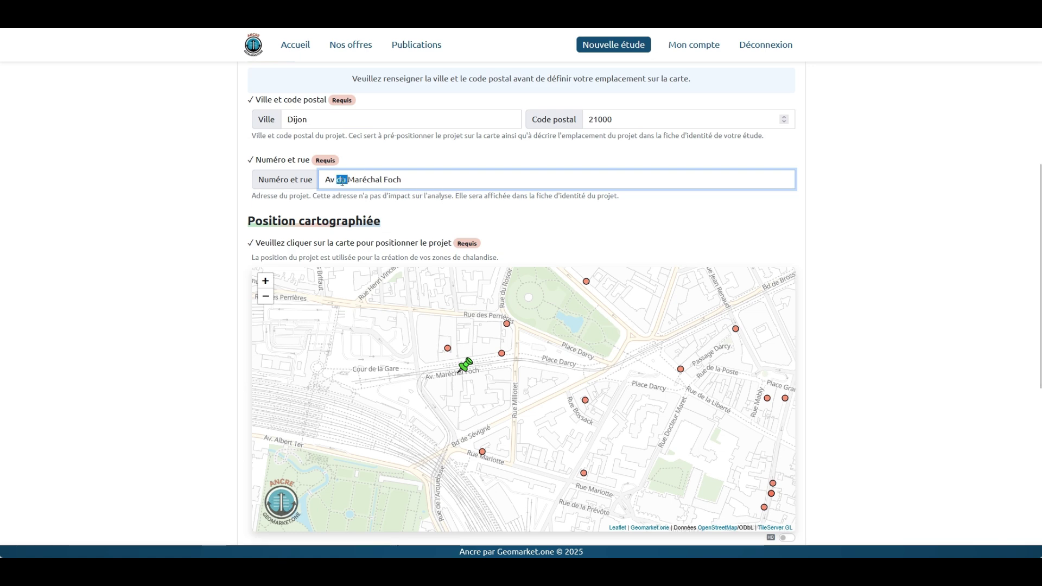
key(BackSpace)
click(825, 212)
scroll(597, 498, down, 2)
click(586, 491)
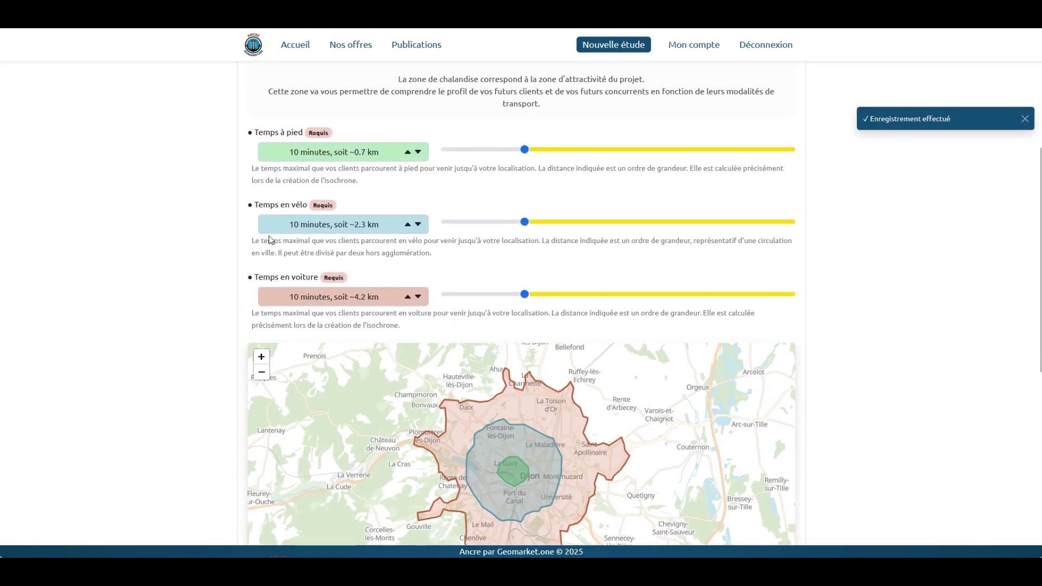
Set the maximum catchment travel times to 5 minutes on foot, 5 minutes by bike and 8 minutes by car, and continue to Critères Démographiques.
scroll(277, 214, up, 1)
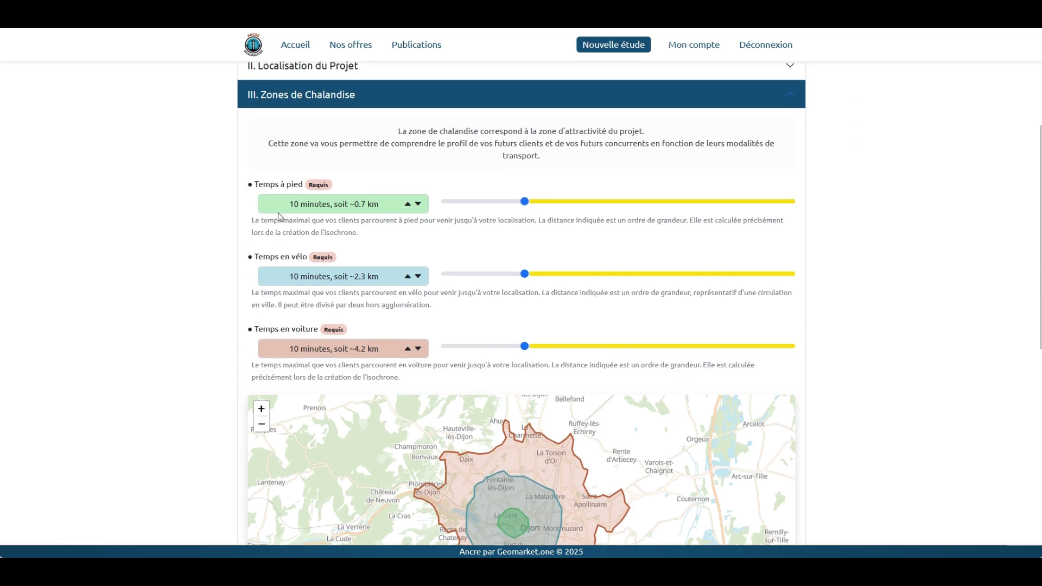
drag(523, 201, 485, 204)
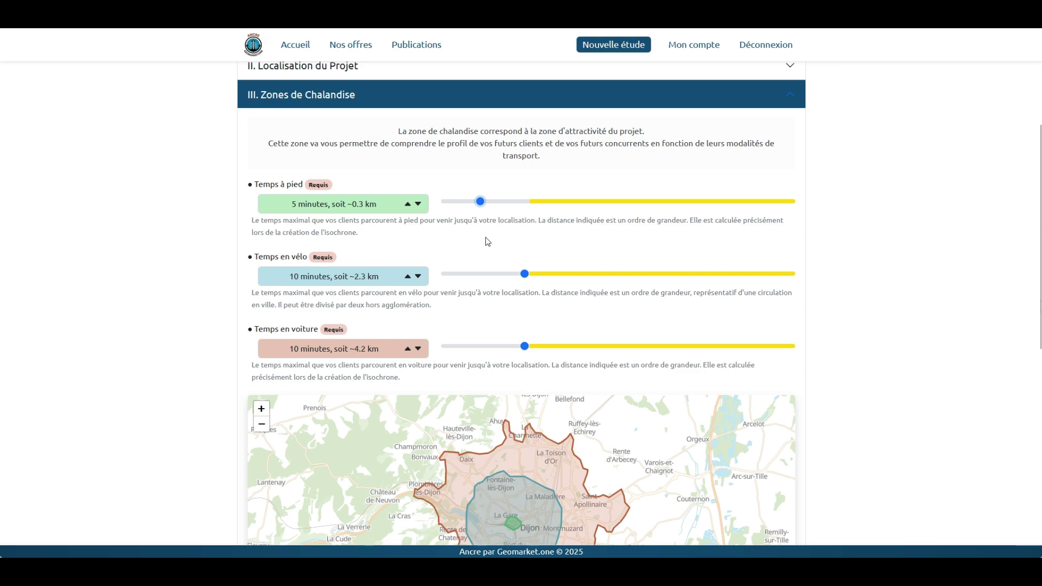
drag(524, 274, 481, 279)
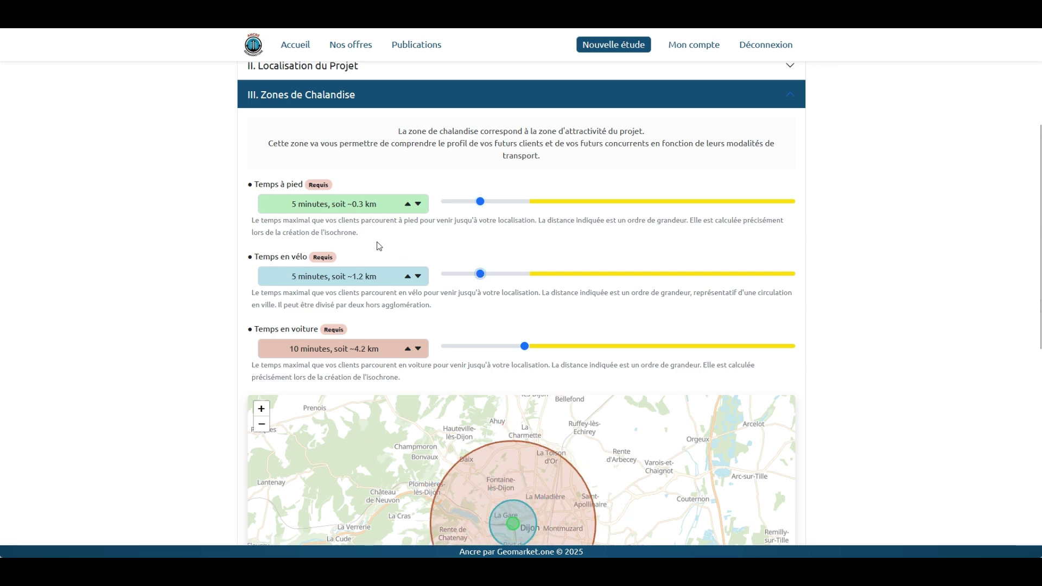
drag(524, 345, 507, 346)
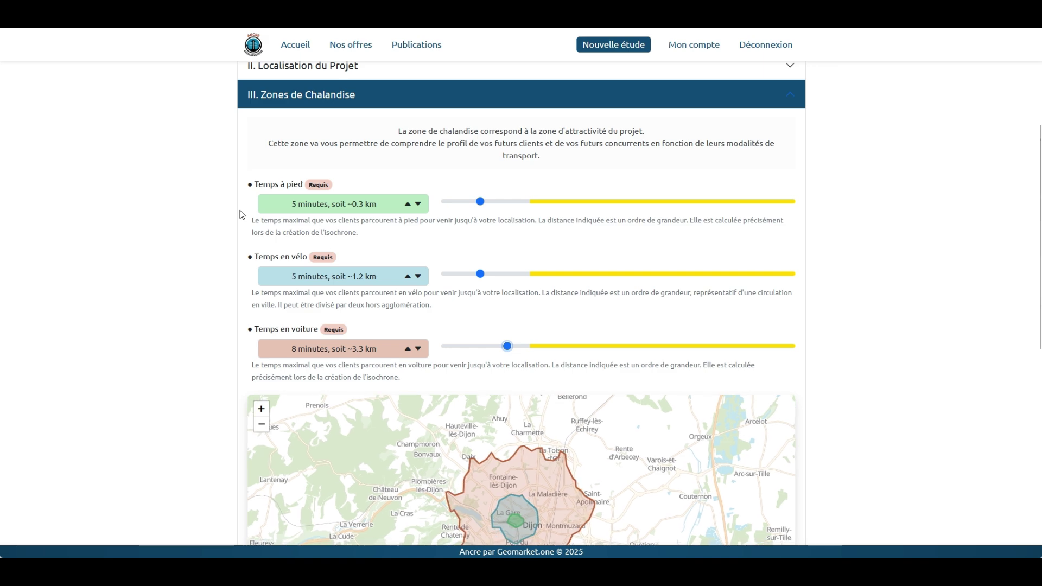
scroll(242, 214, down, 2)
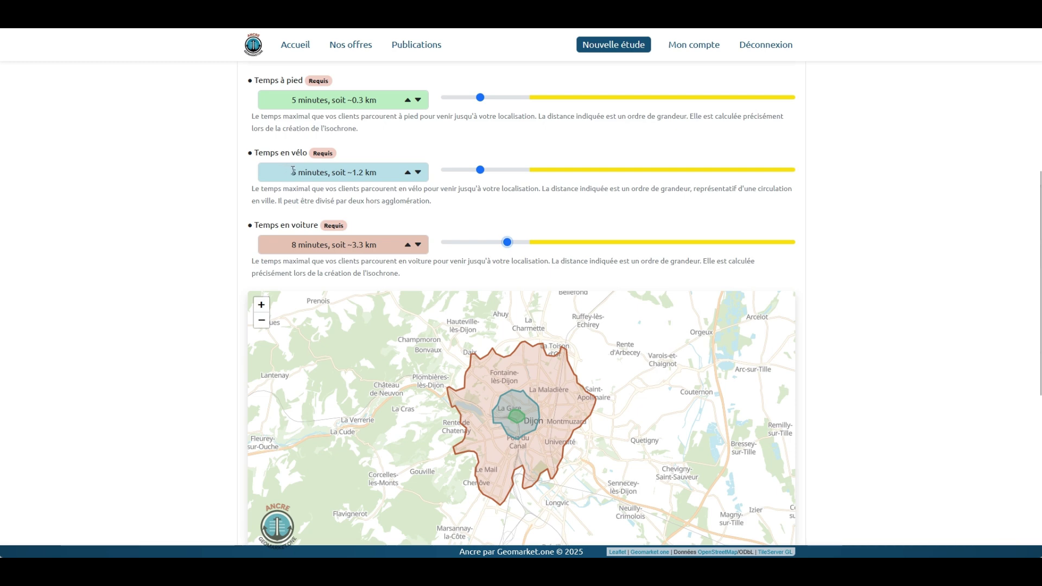
scroll(293, 170, down, 4)
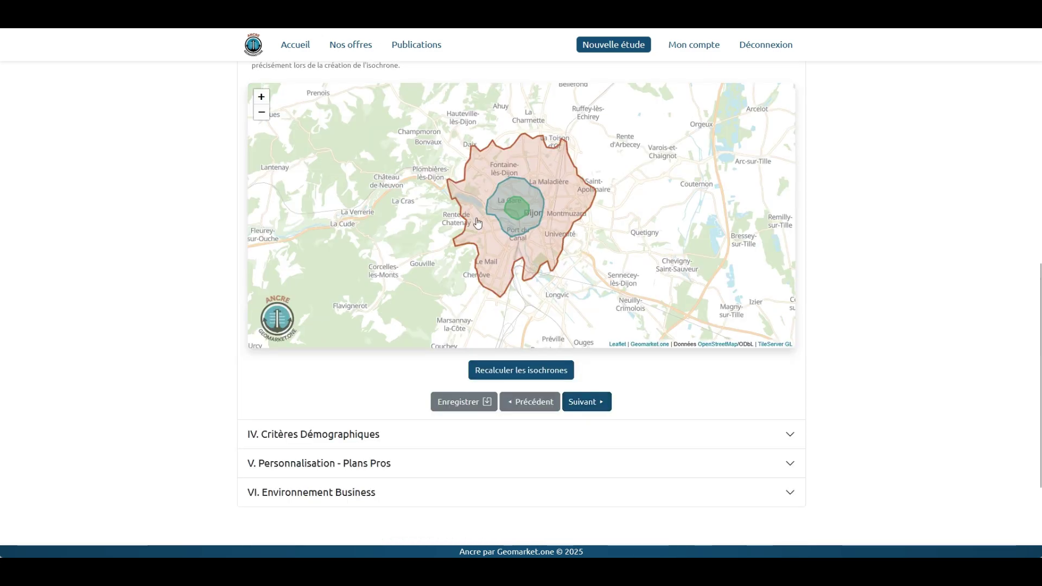
click(604, 402)
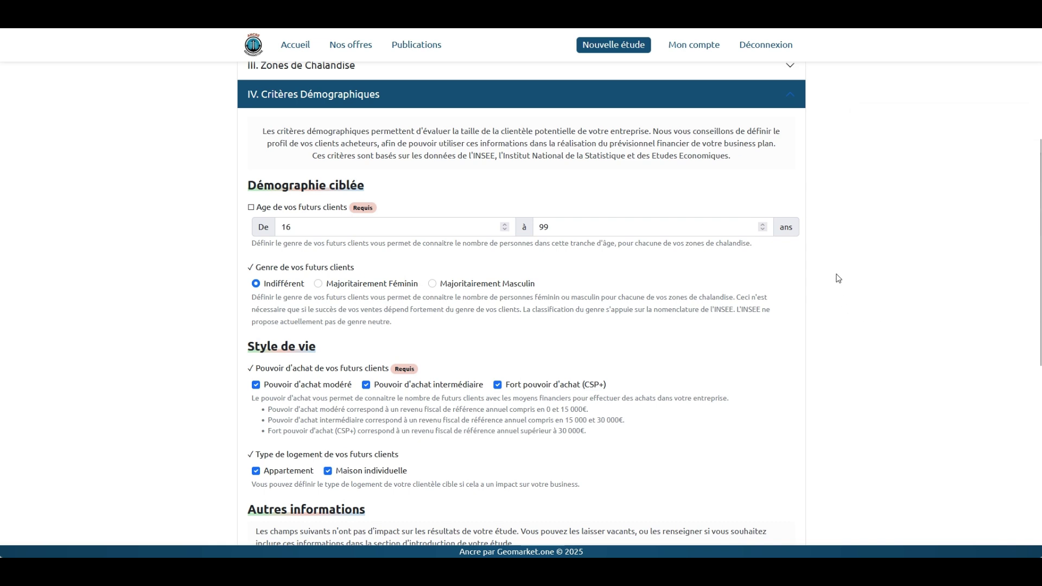
Accept the default demographic criteria and skip the Pro plan personalisation to reach the Environnement Business section.
scroll(838, 278, down, 1)
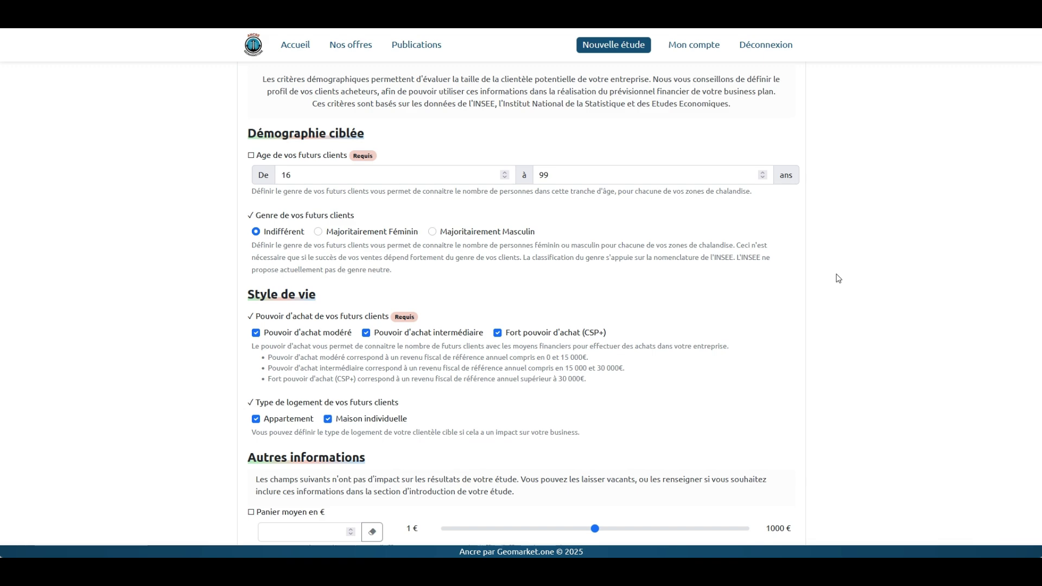
scroll(838, 278, down, 4)
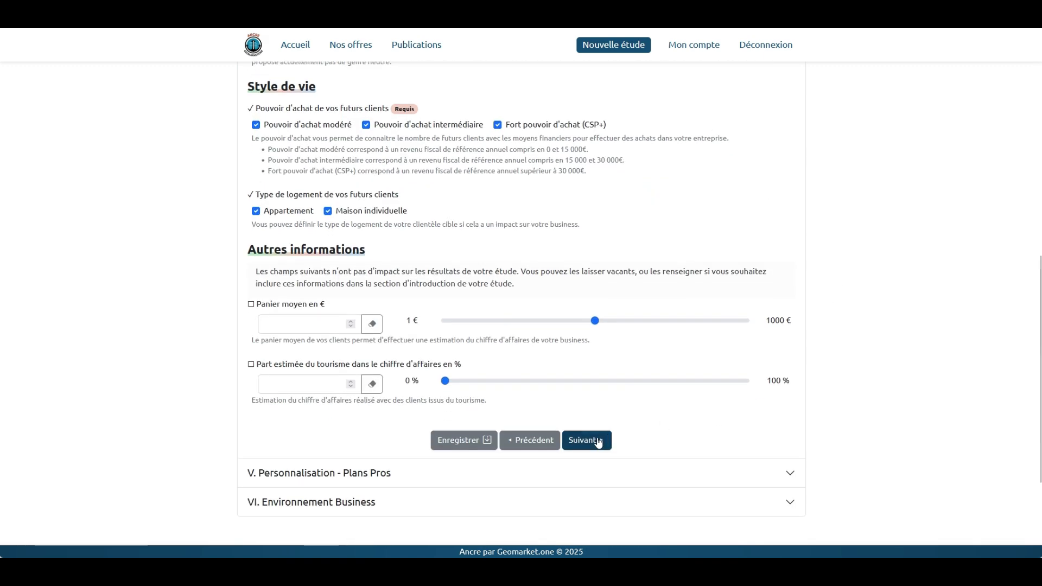
scroll(597, 451, up, 1)
click(587, 492)
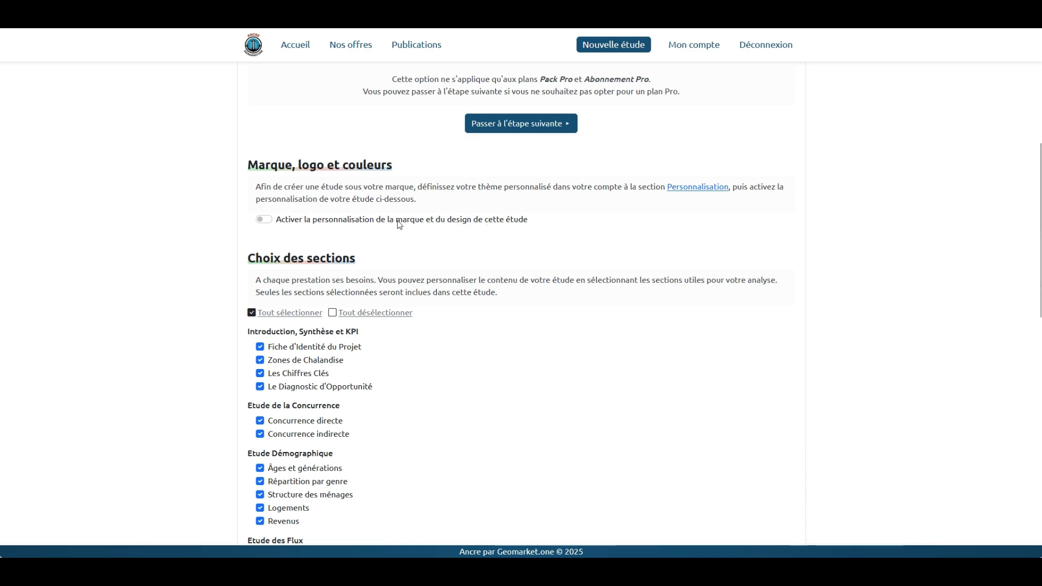
click(510, 127)
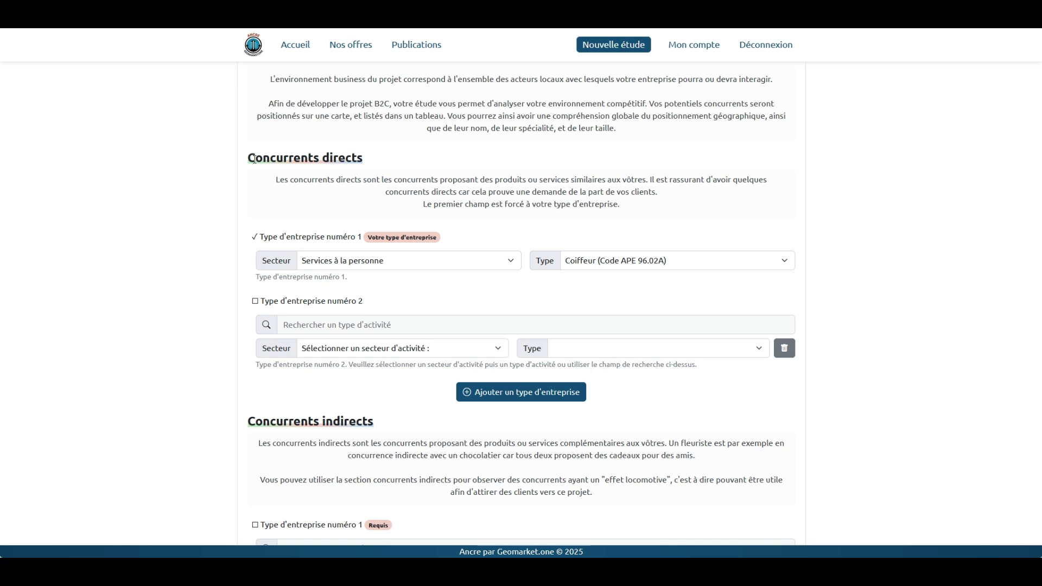
Remove the empty second direct competitor and set the first indirect competitor to Soin de beauté - Massage by searching for "soi".
click(784, 347)
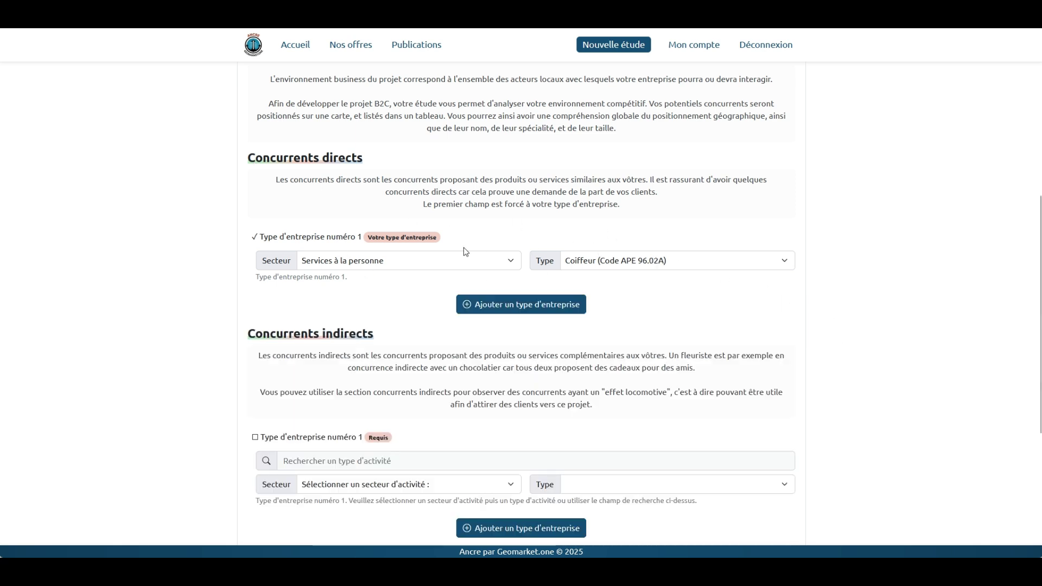
scroll(830, 274, down, 1)
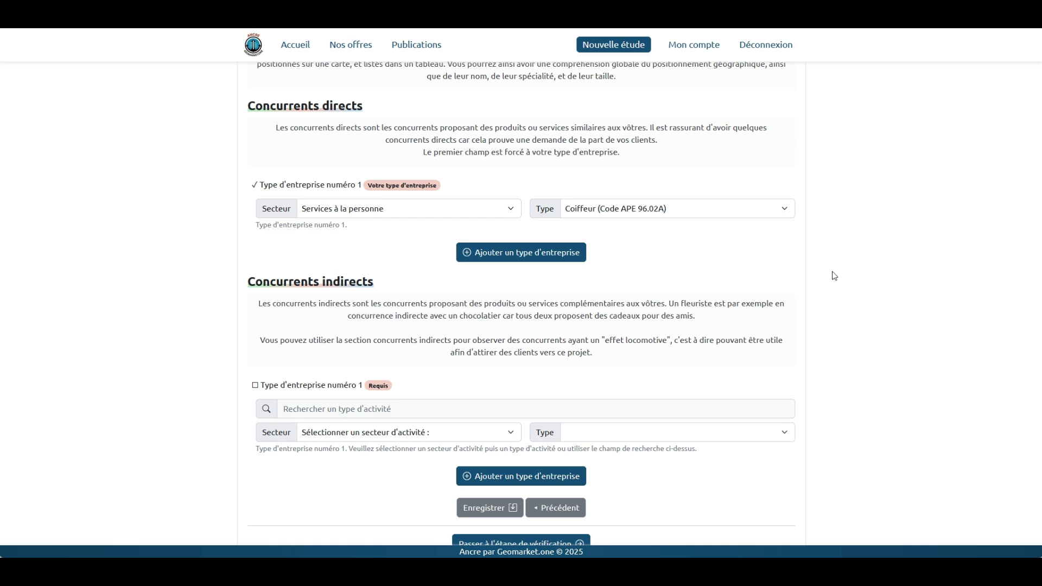
click(574, 404)
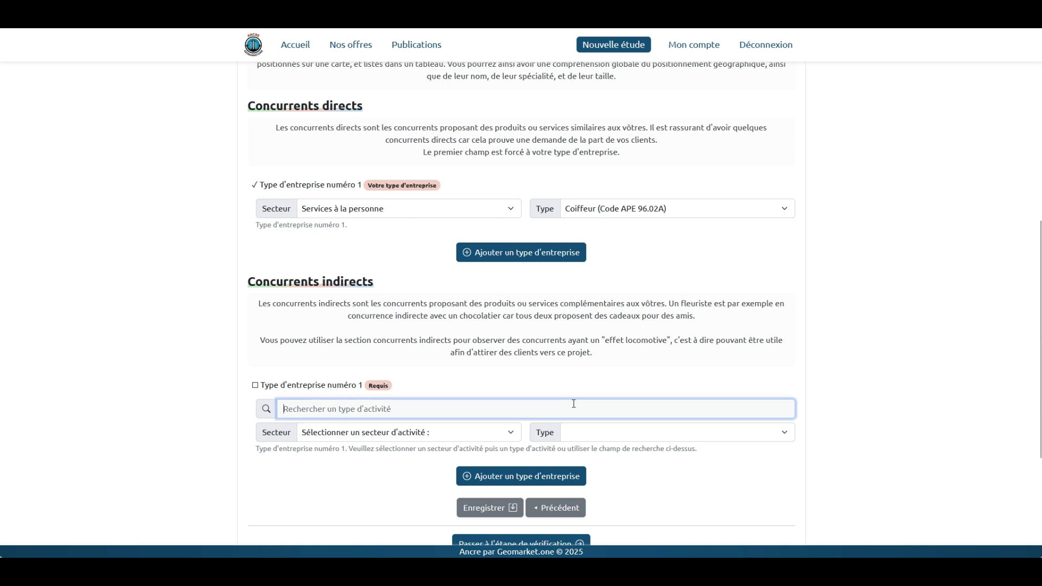
text(soi)
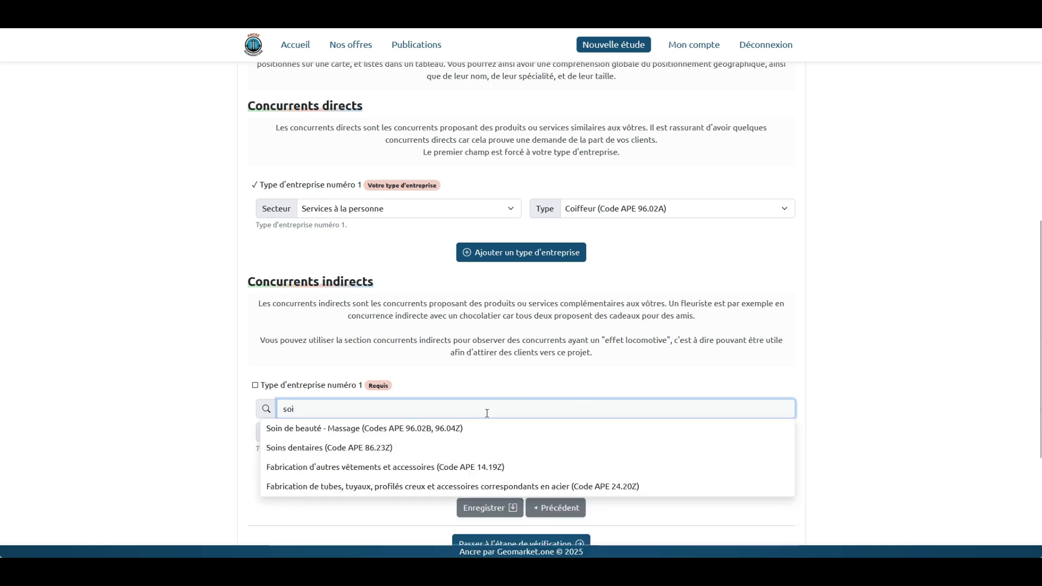
click(416, 429)
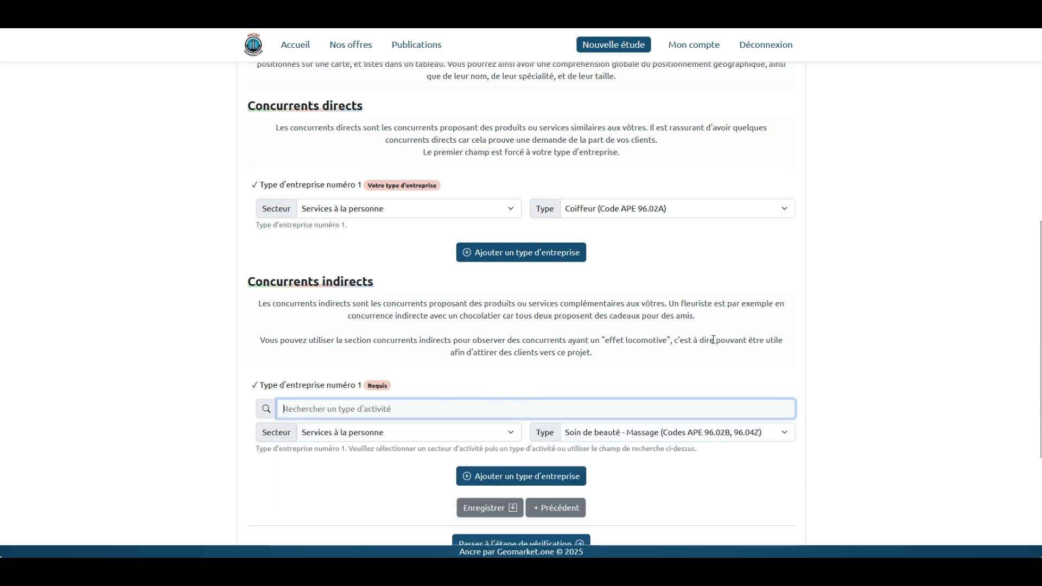
click(696, 340)
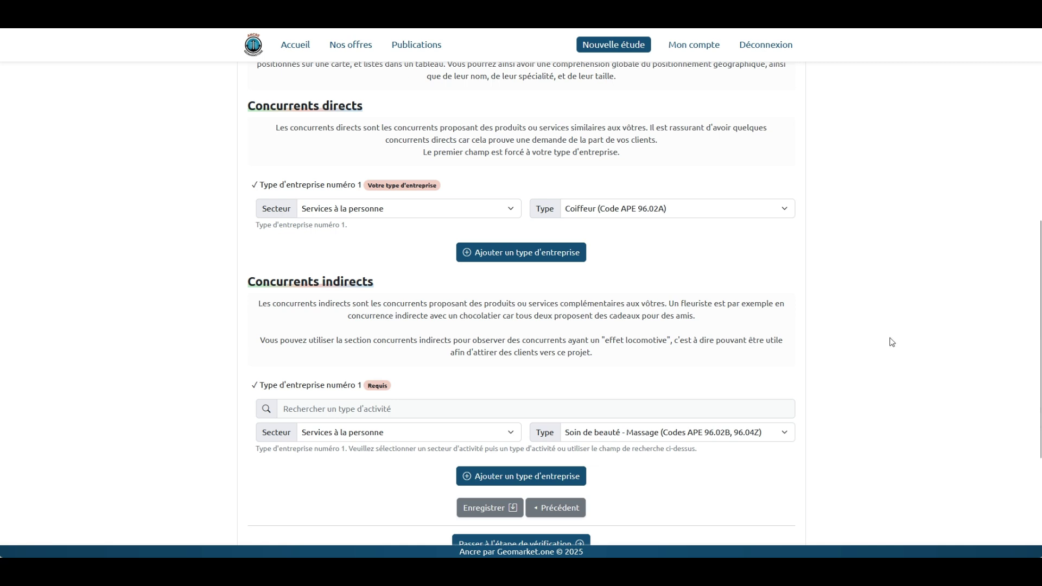
Add a second indirect competitor in sector Services à la personne with type Autres services personnels n.c.a. (Code APE 96.09Z).
scroll(891, 342, down, 2)
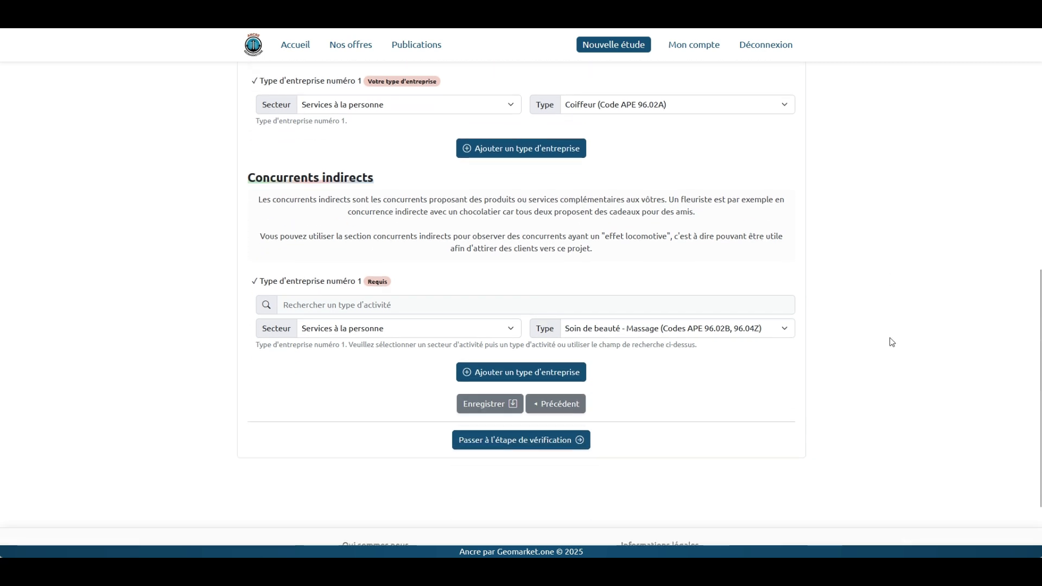
click(564, 371)
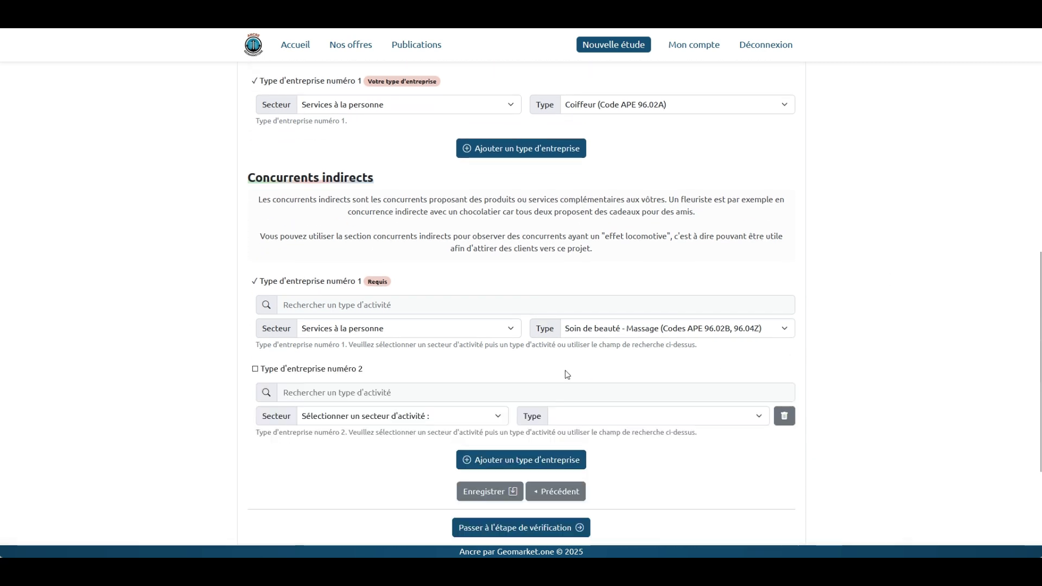
click(388, 416)
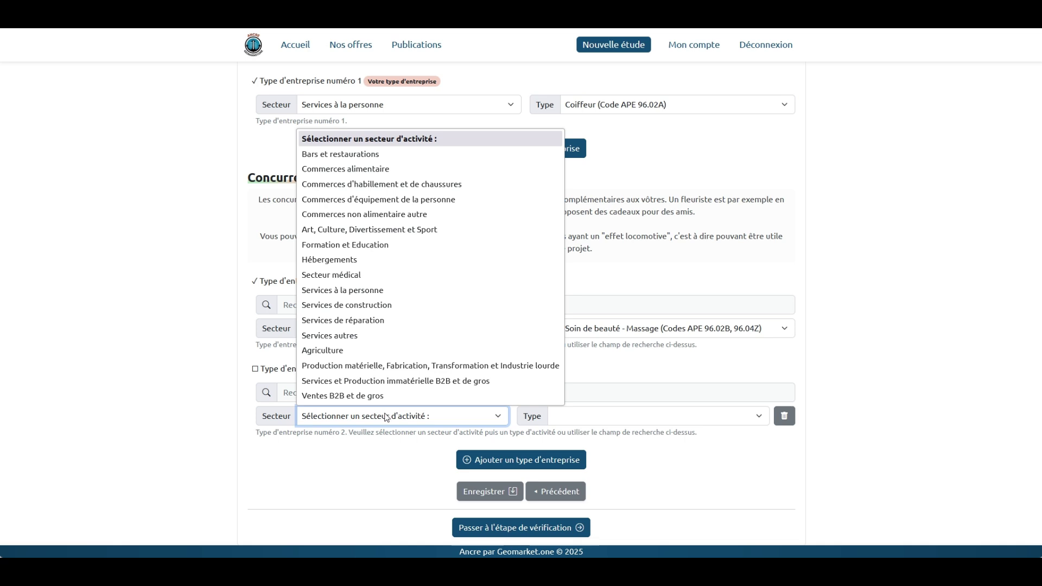
click(421, 290)
click(591, 416)
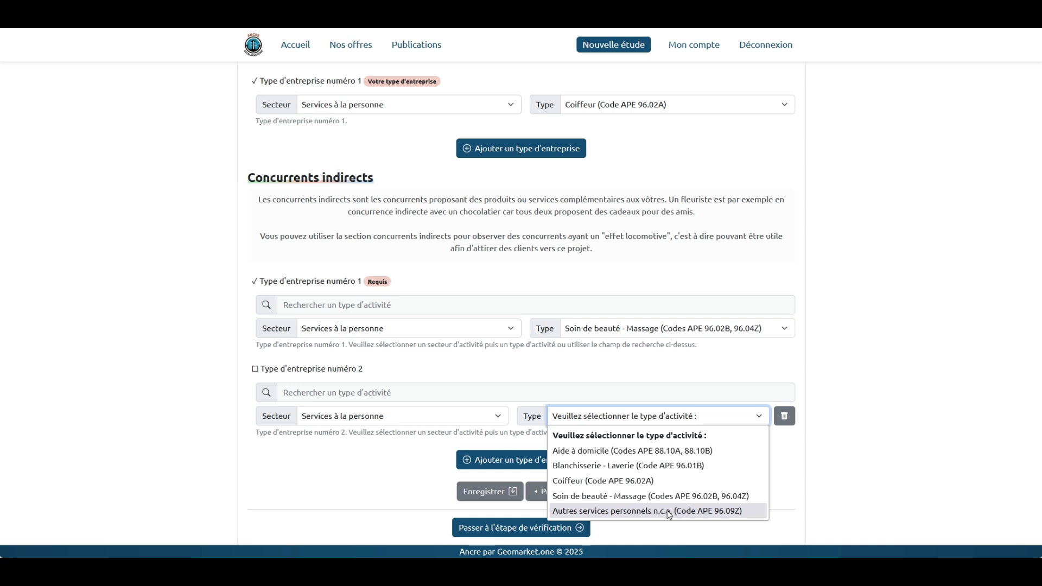
click(708, 511)
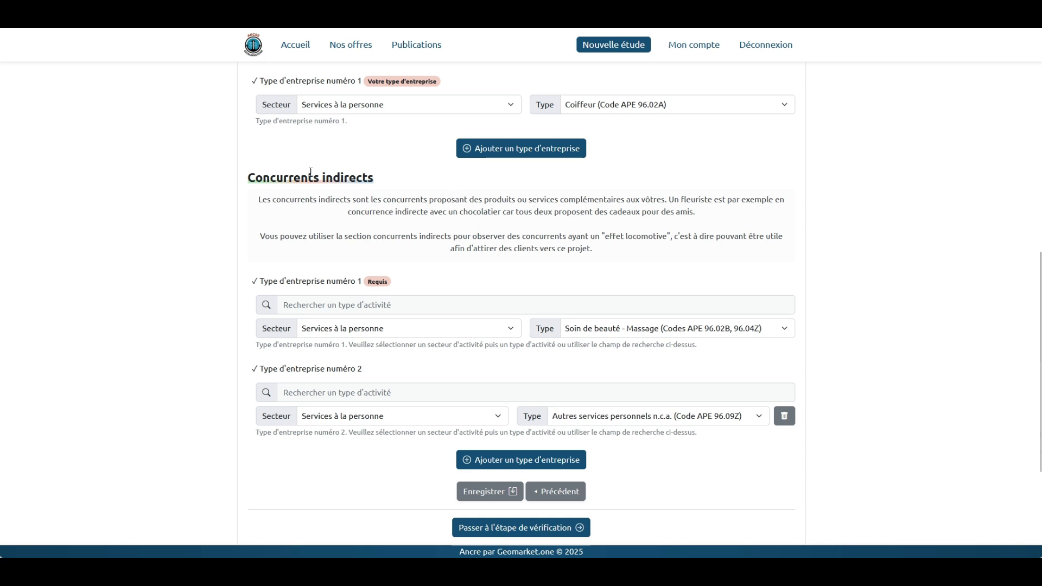
Reread the Concurrents indirects explanation of the "effet locomotive" and proceed to the study's verification stage.
drag(249, 178, 373, 176)
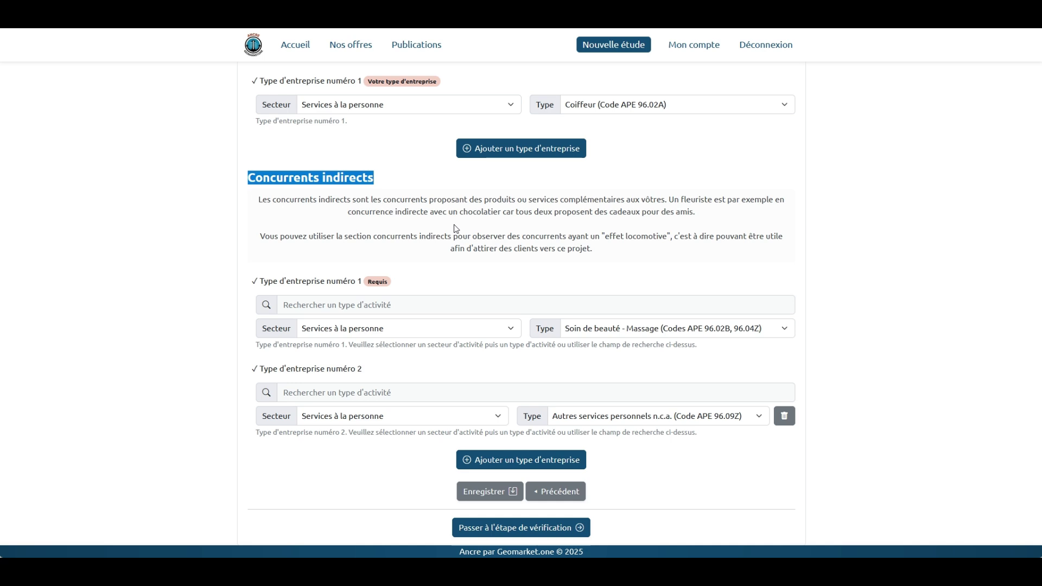
drag(605, 236, 667, 236)
click(630, 494)
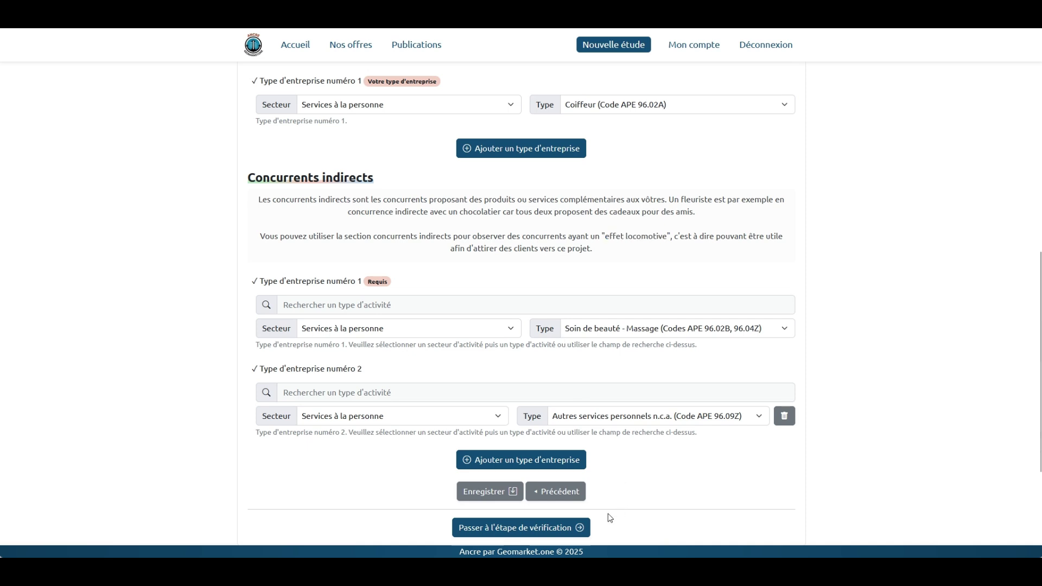
scroll(677, 492, down, 1)
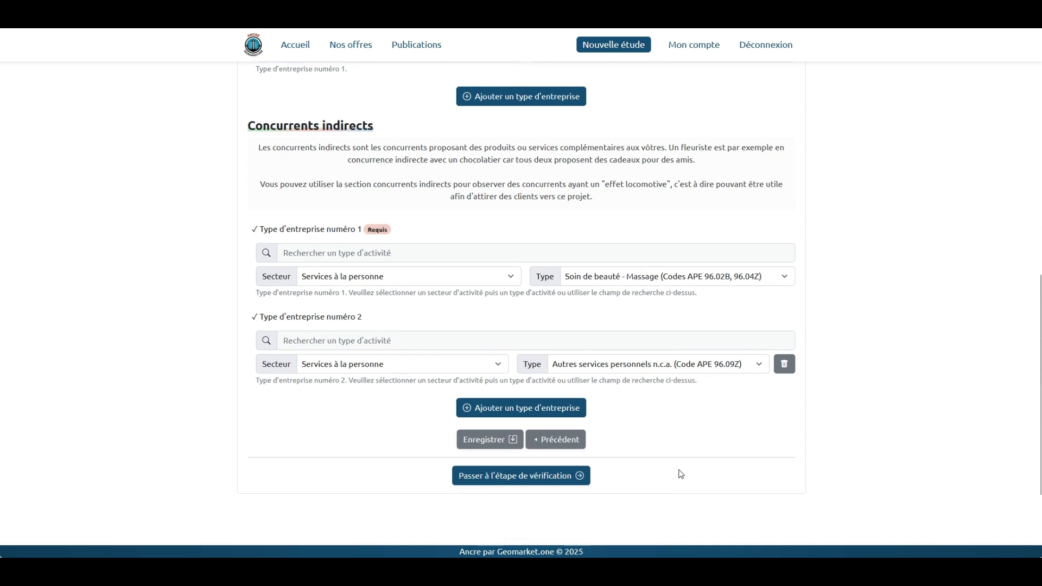
click(580, 476)
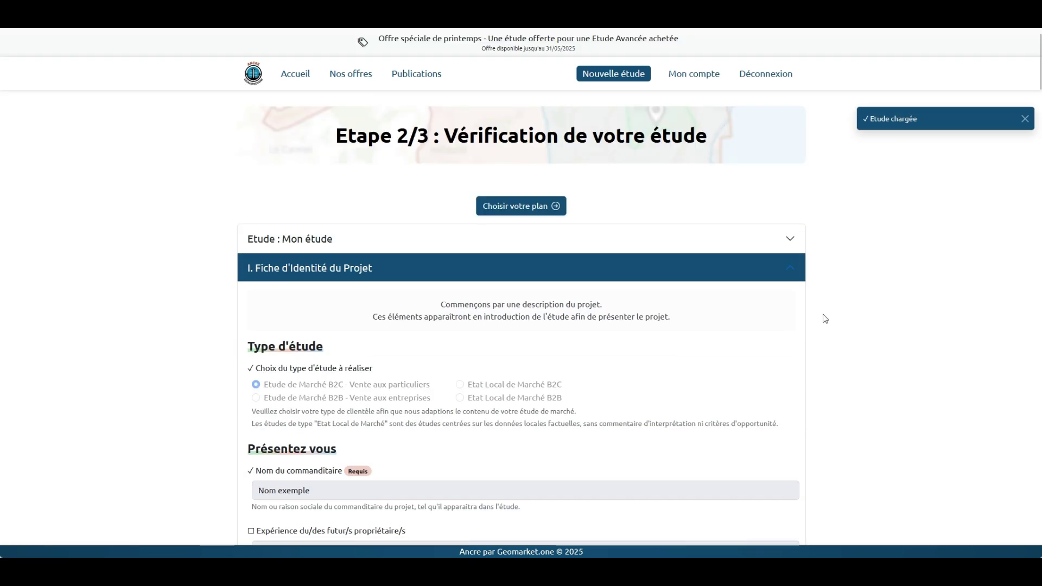
Review the completed study sections from Fiche d'Identité du Projet to the indirect competitors and continue to the plan choice.
scroll(825, 318, down, 15)
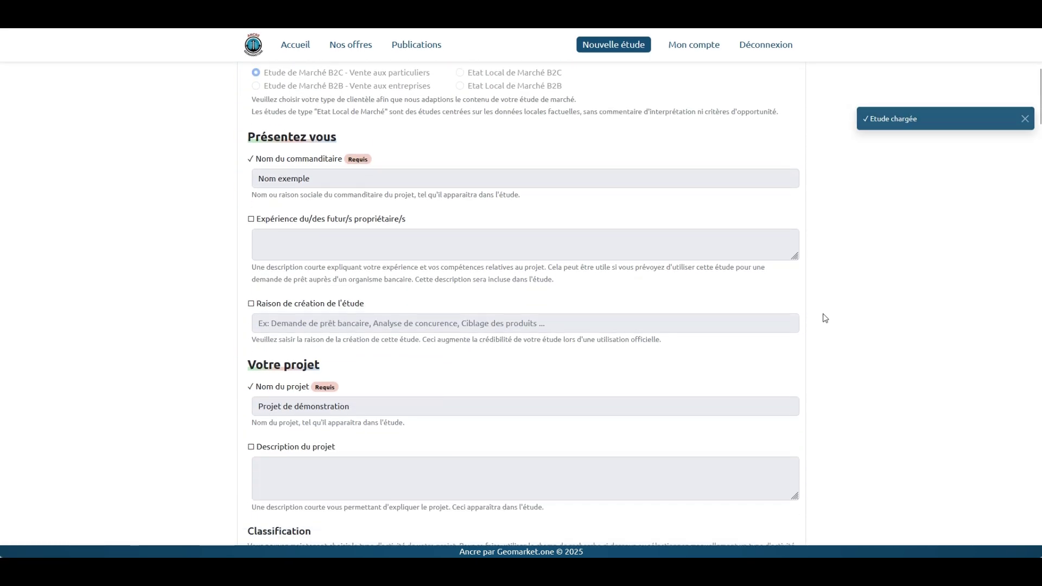
scroll(824, 318, down, 20)
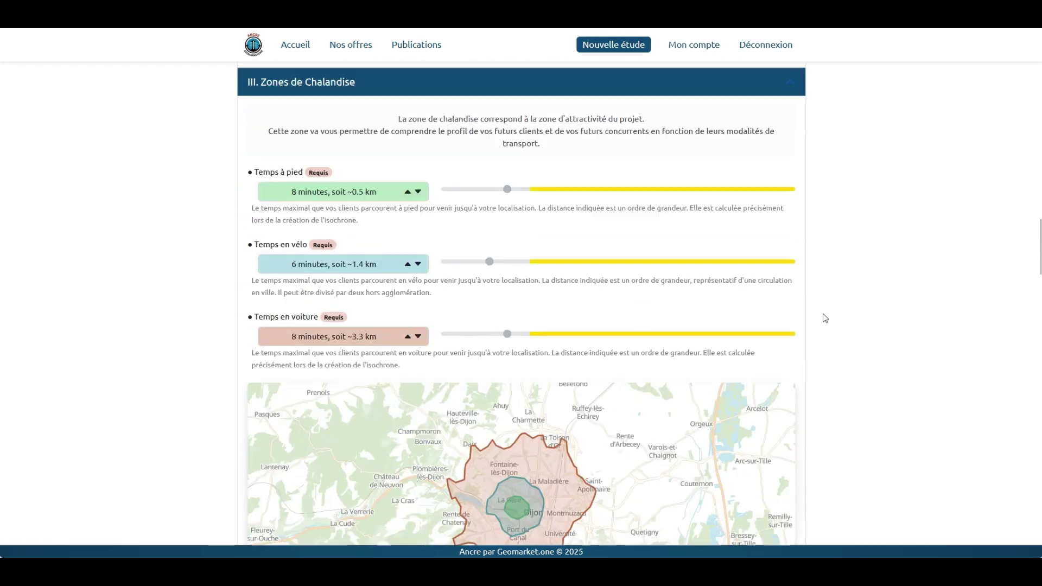
scroll(824, 318, down, 10)
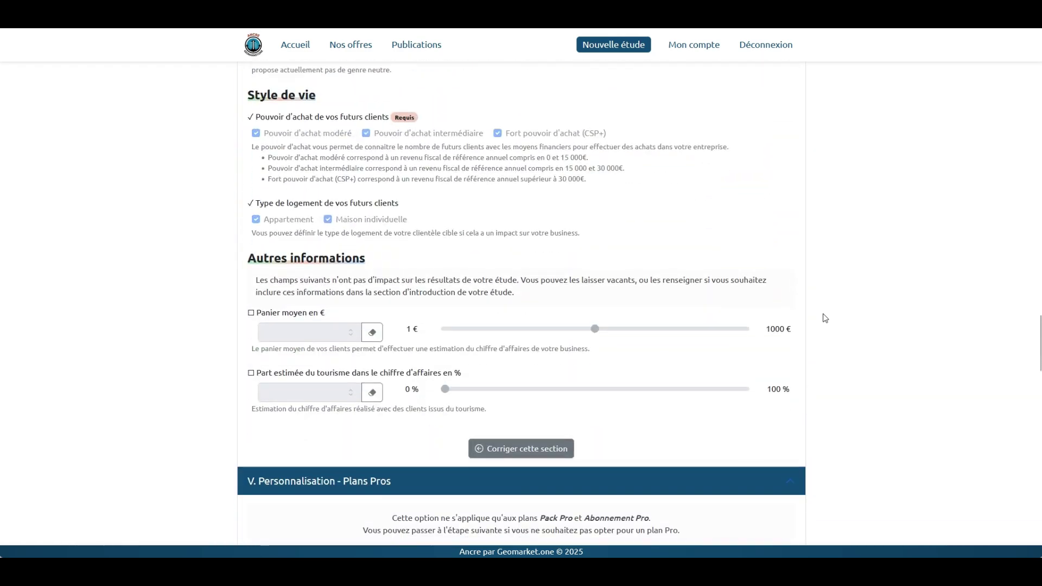
scroll(567, 326, down, 15)
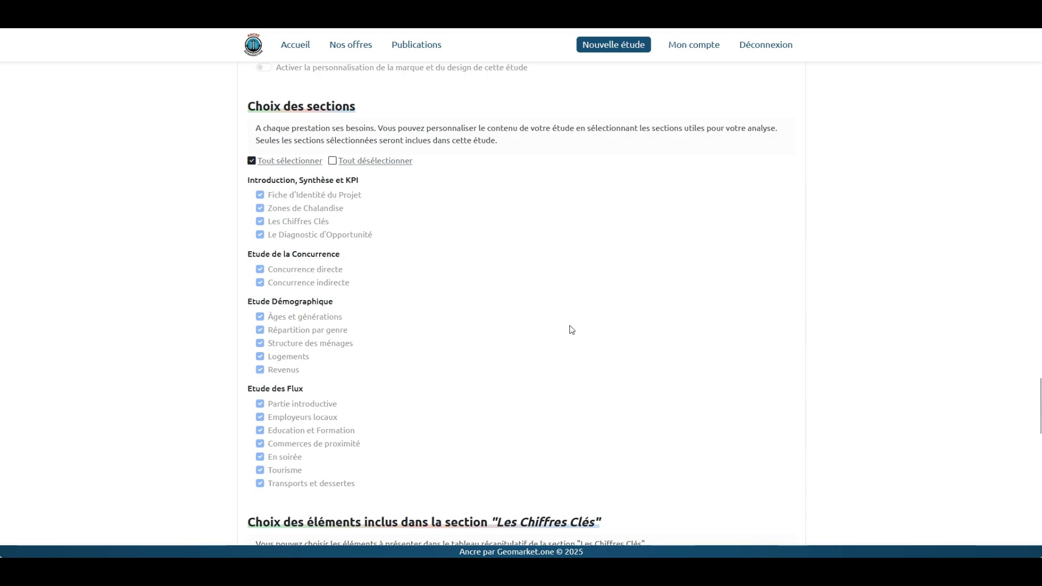
scroll(572, 331, down, 6)
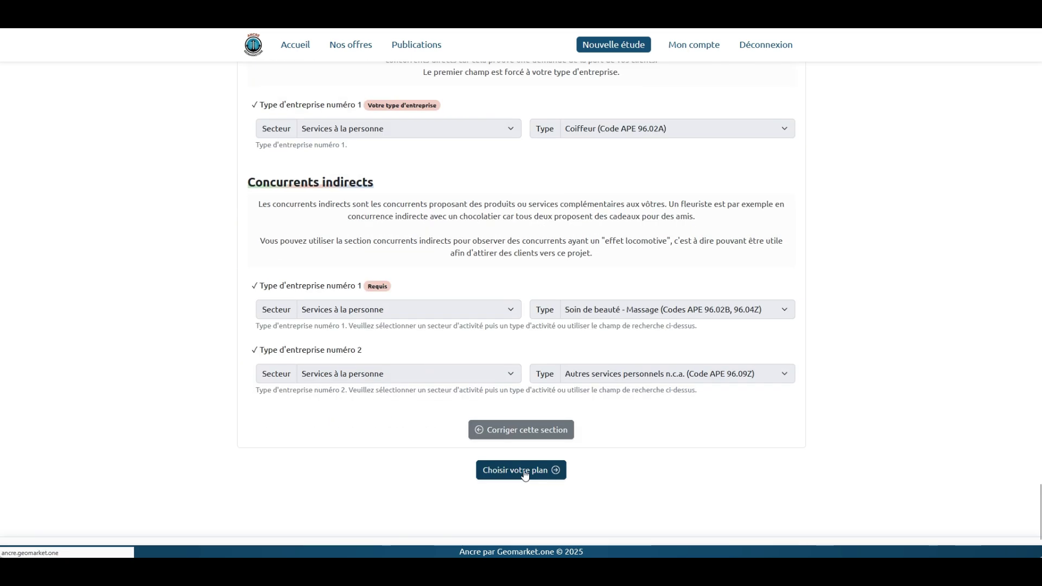
click(526, 469)
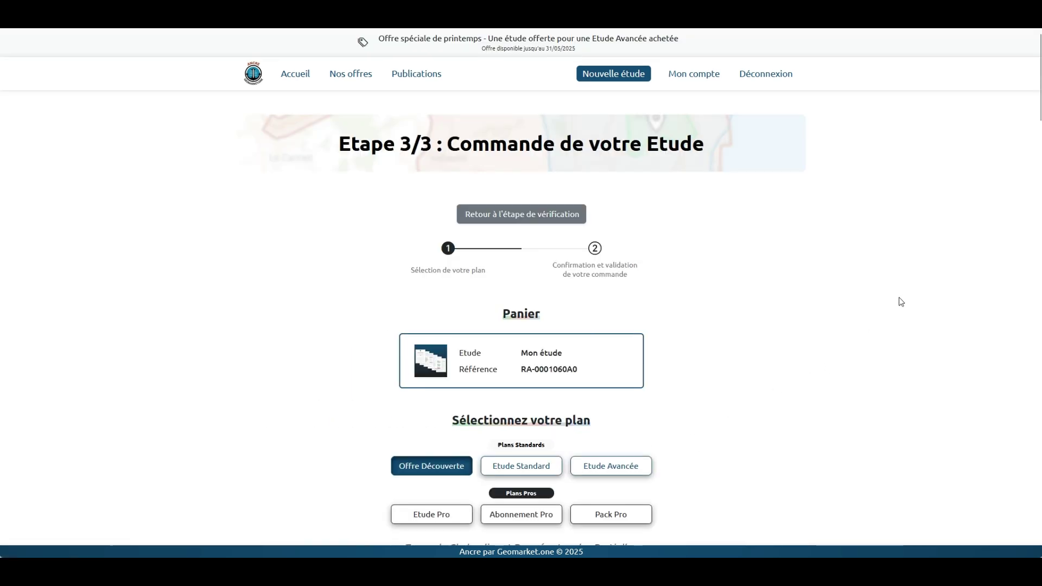
Compare the descriptions and prices of the Offre Découverte, Etude Standard and Etude Avancée plans.
scroll(915, 291, down, 2)
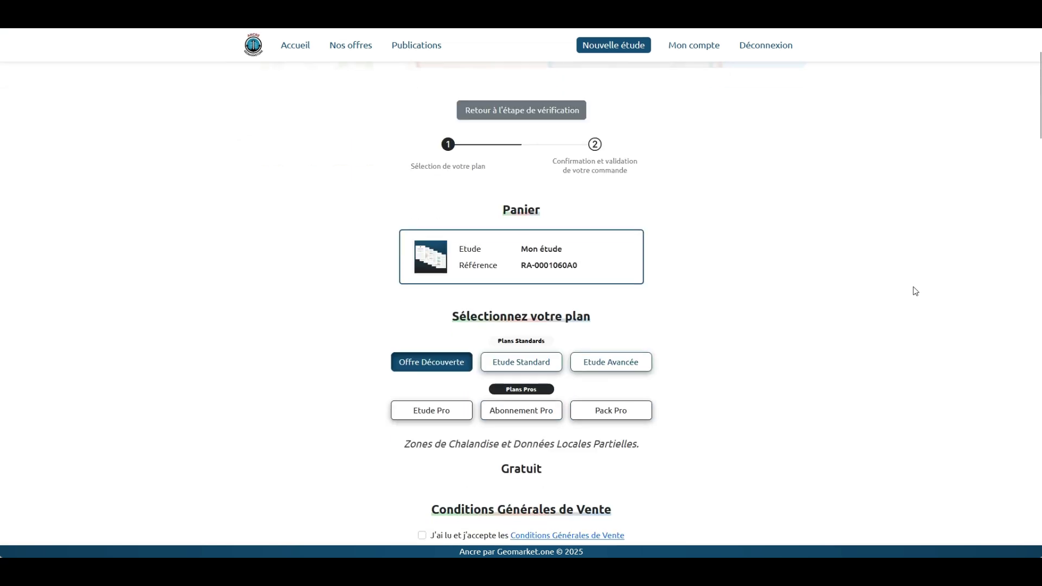
scroll(915, 291, down, 1)
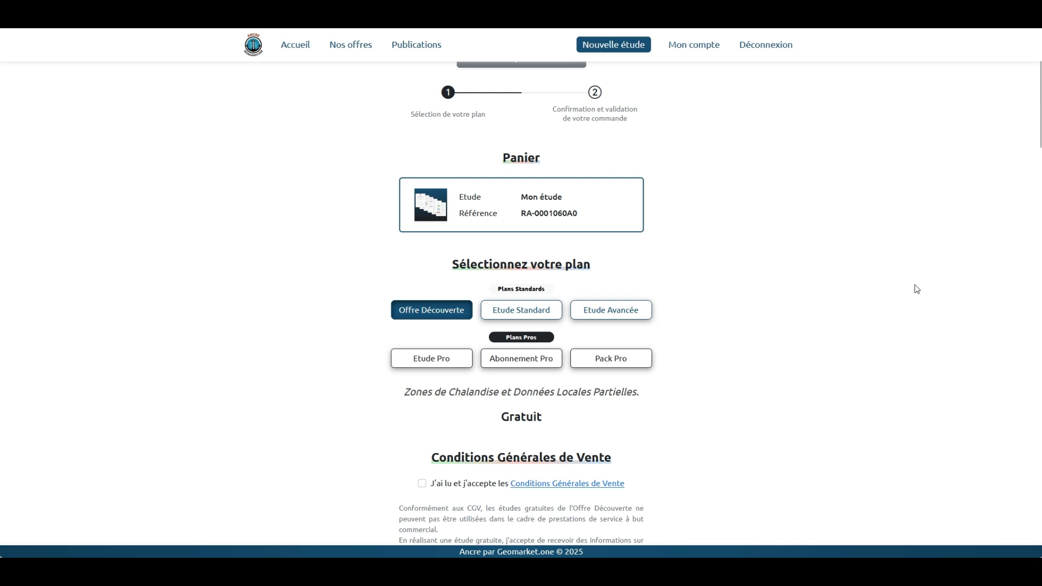
scroll(916, 288, down, 2)
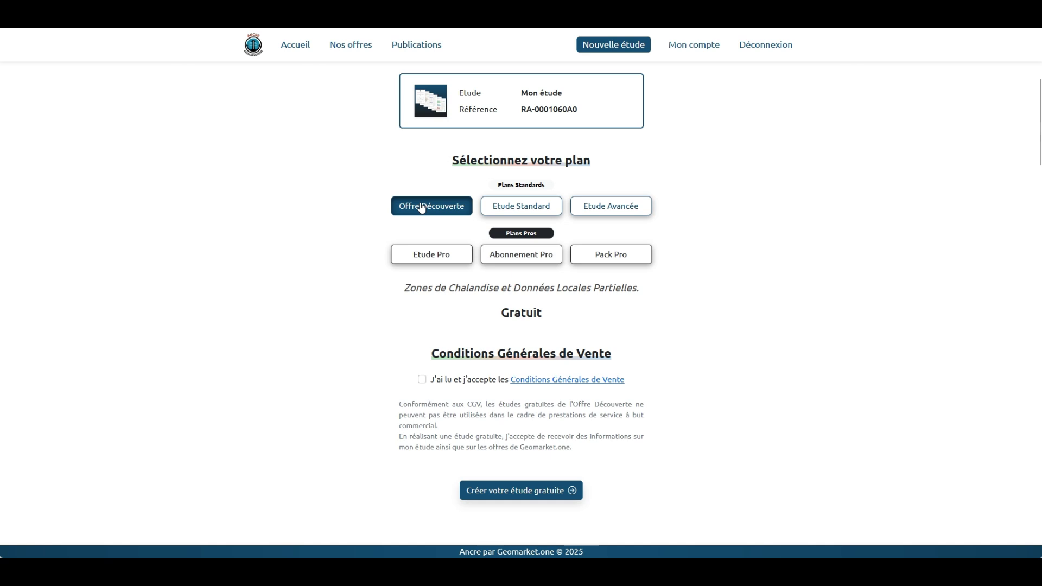
click(502, 208)
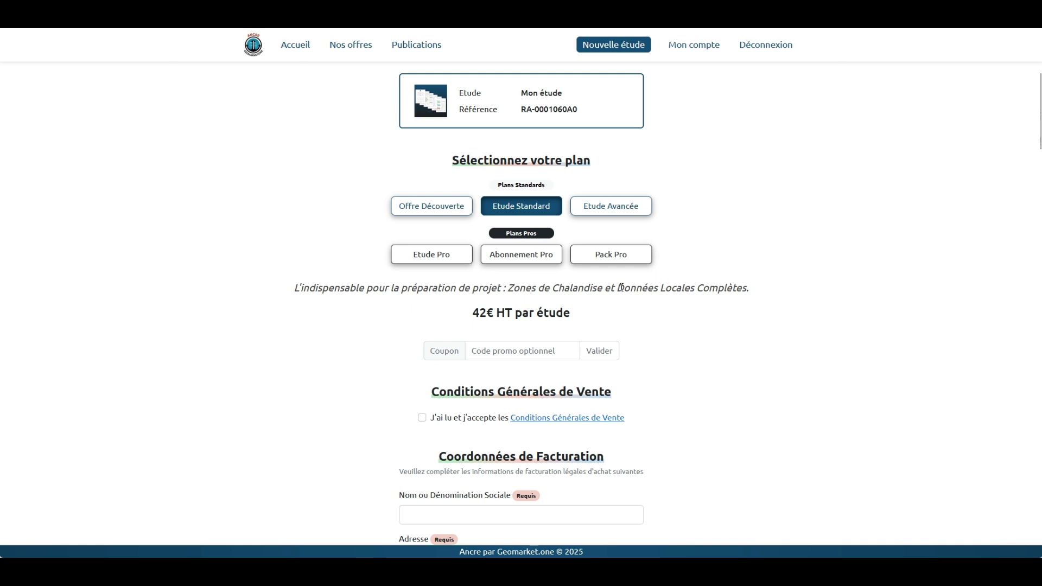
click(608, 204)
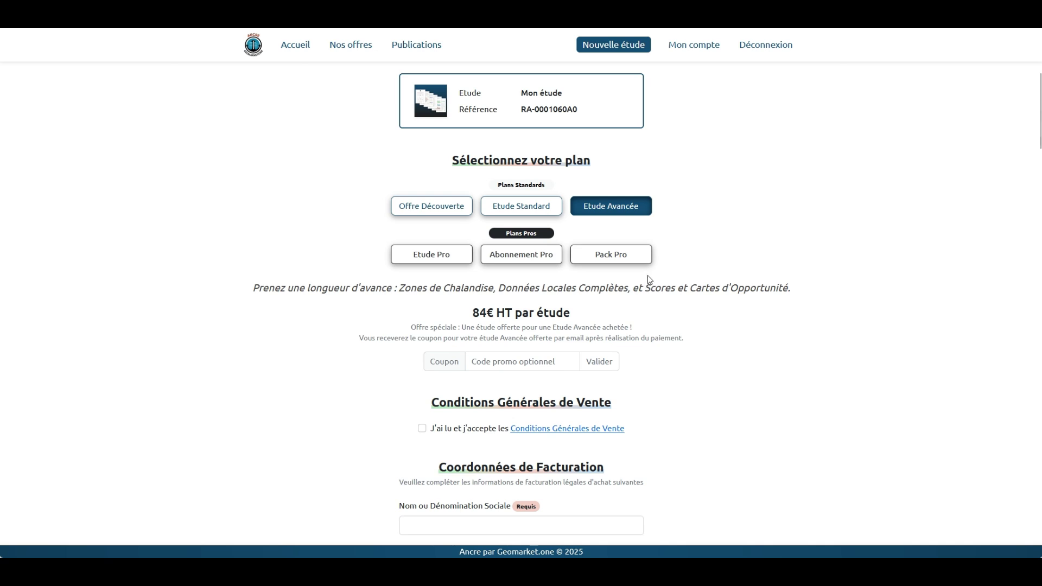
Order the study with the free Offre Découverte plan, accepting the Conditions Générales de Vente and confirming its creation.
click(458, 211)
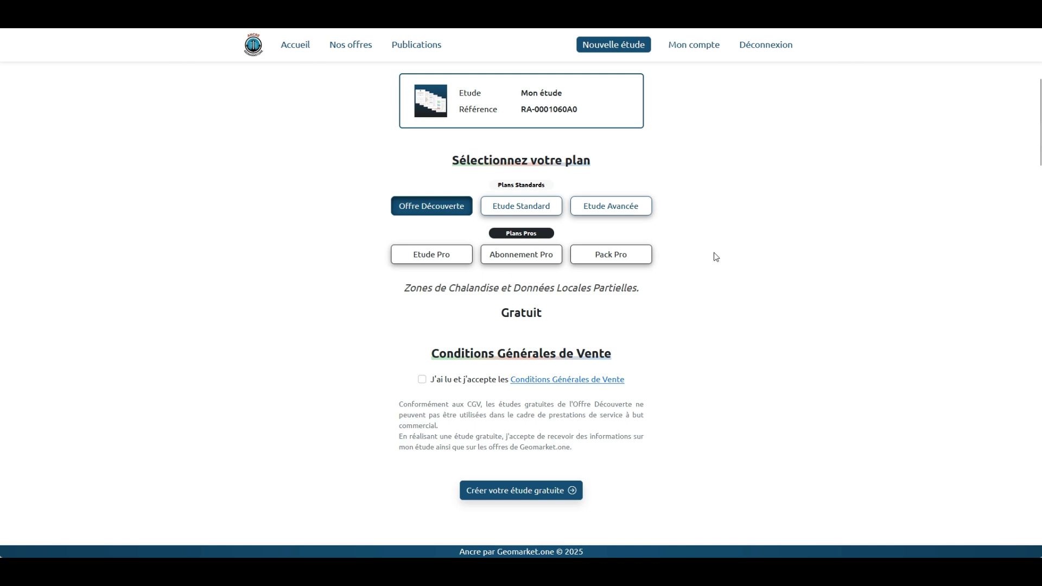
click(422, 381)
click(514, 495)
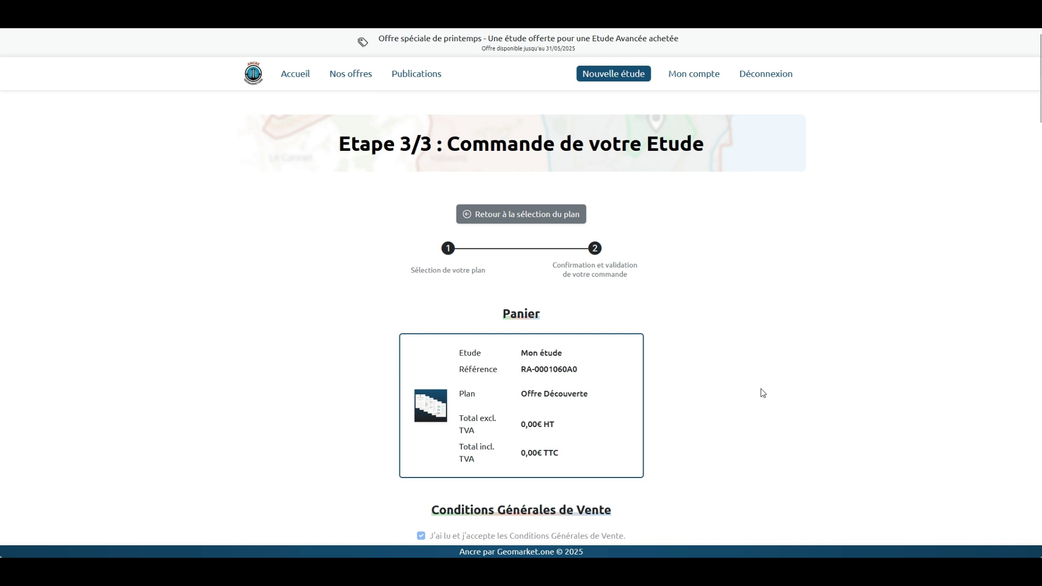
scroll(759, 394, down, 5)
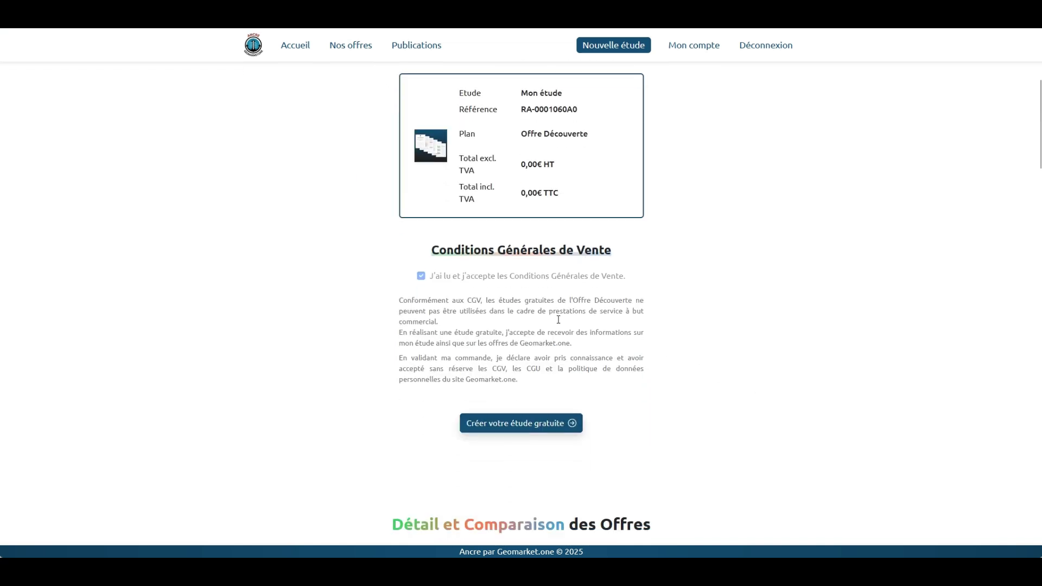
click(534, 431)
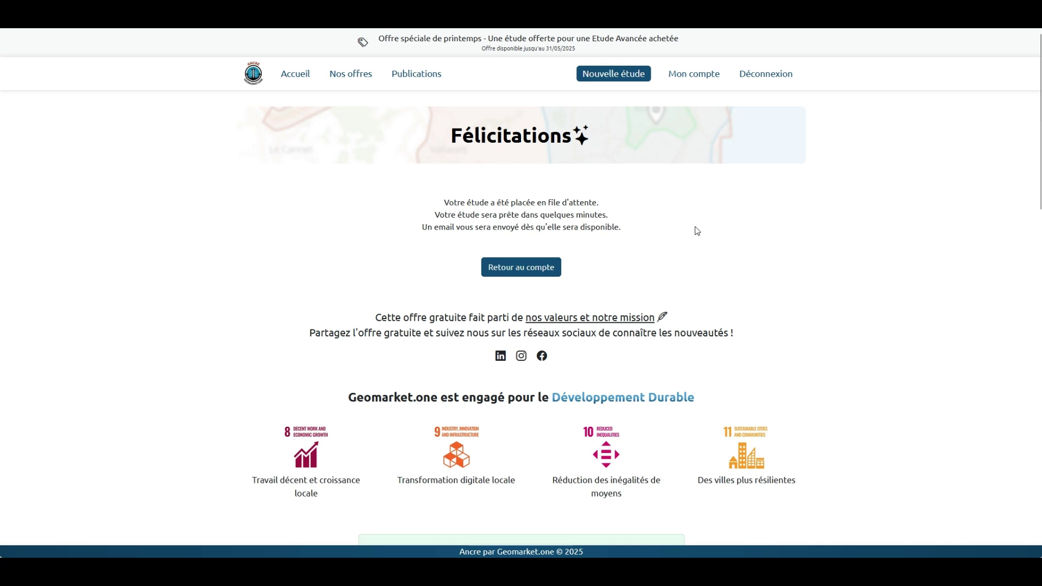
Return to the account and open the Mon étude report listed under Vos Etudes at its cover page.
click(539, 274)
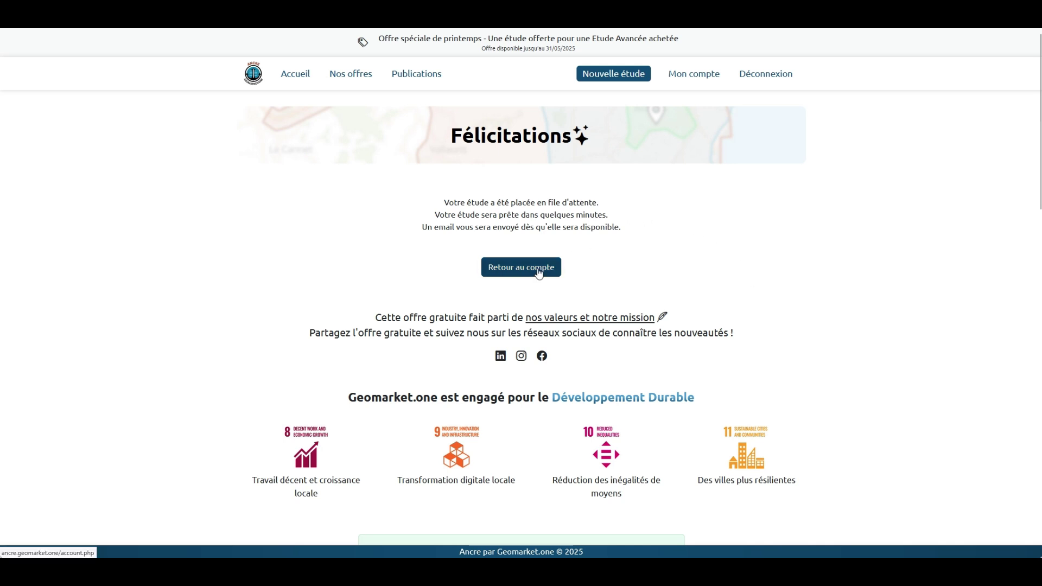
scroll(349, 307, down, 5)
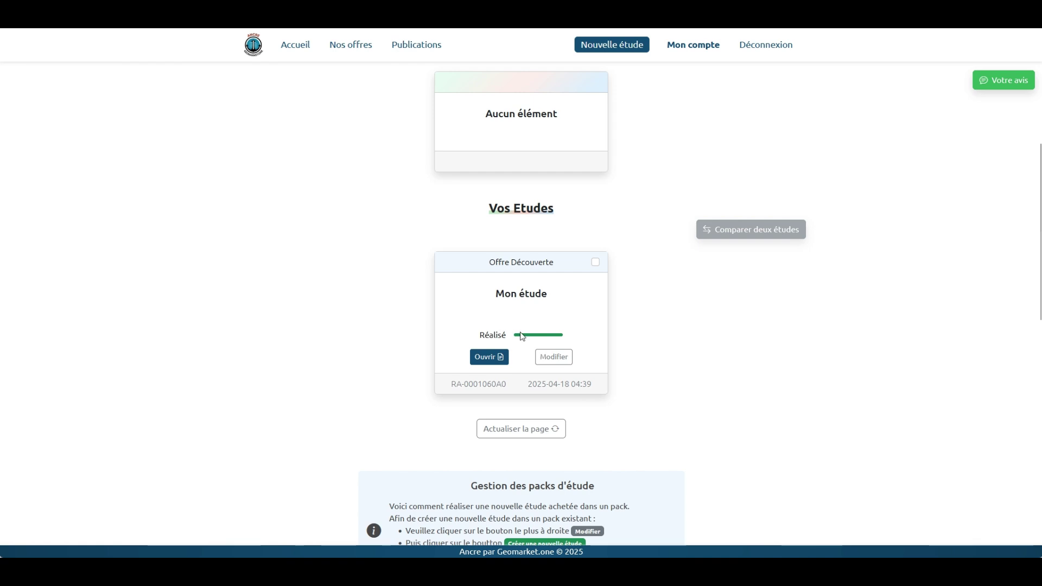
click(486, 358)
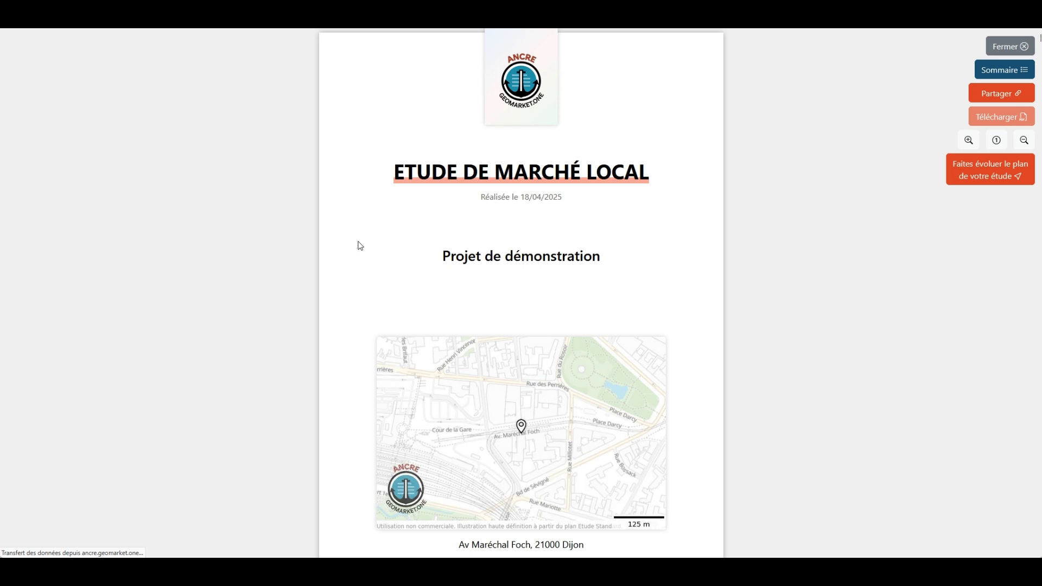
scroll(358, 246, down, 1)
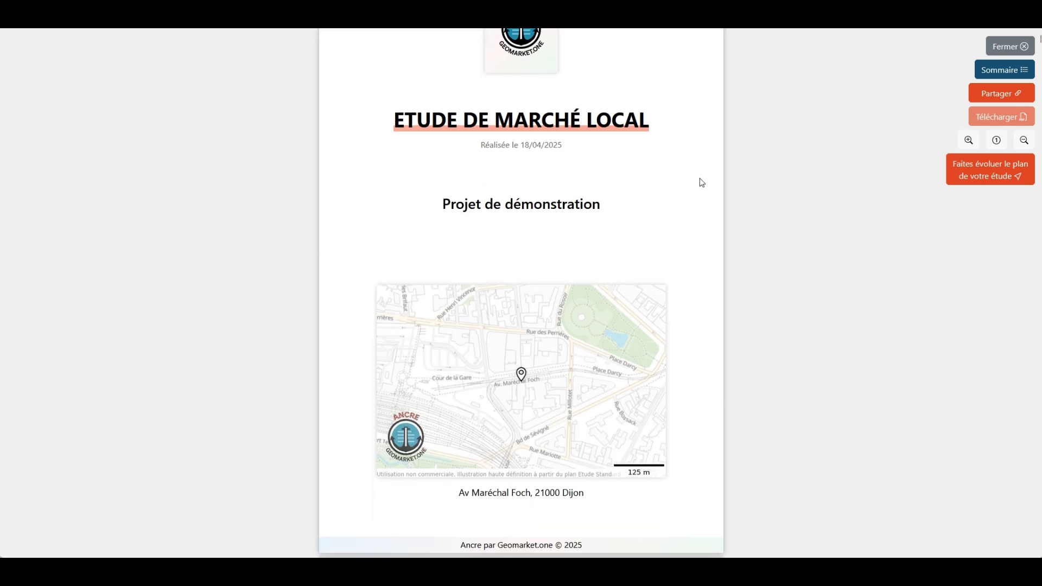